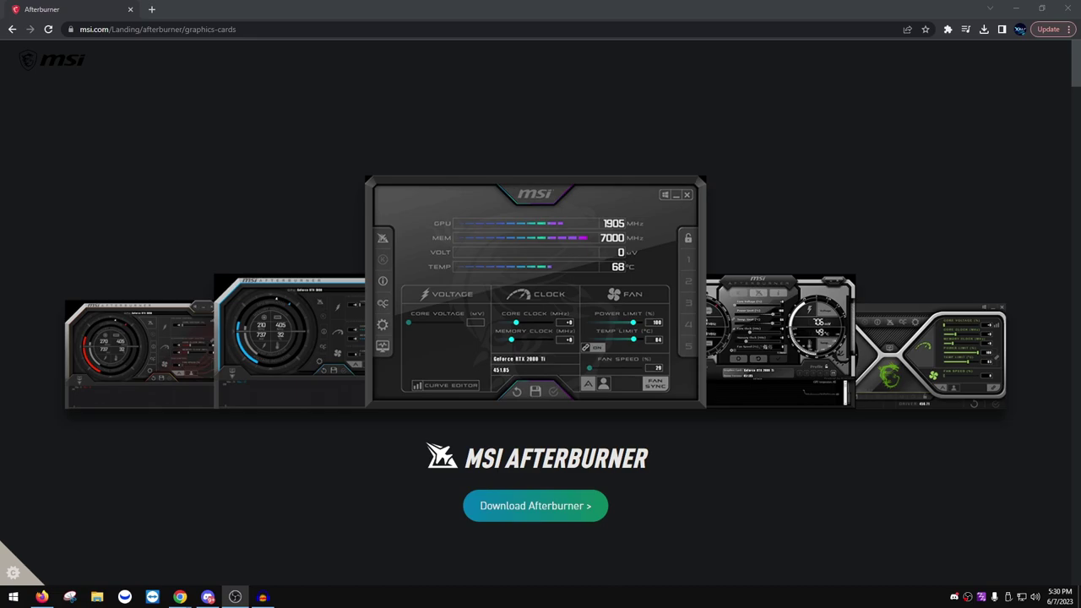
Choose the Advanced PC Optimization appointment and add GPU overclocking to it, viewing the available times.
{"action": "key", "text": "alt+Tab"}
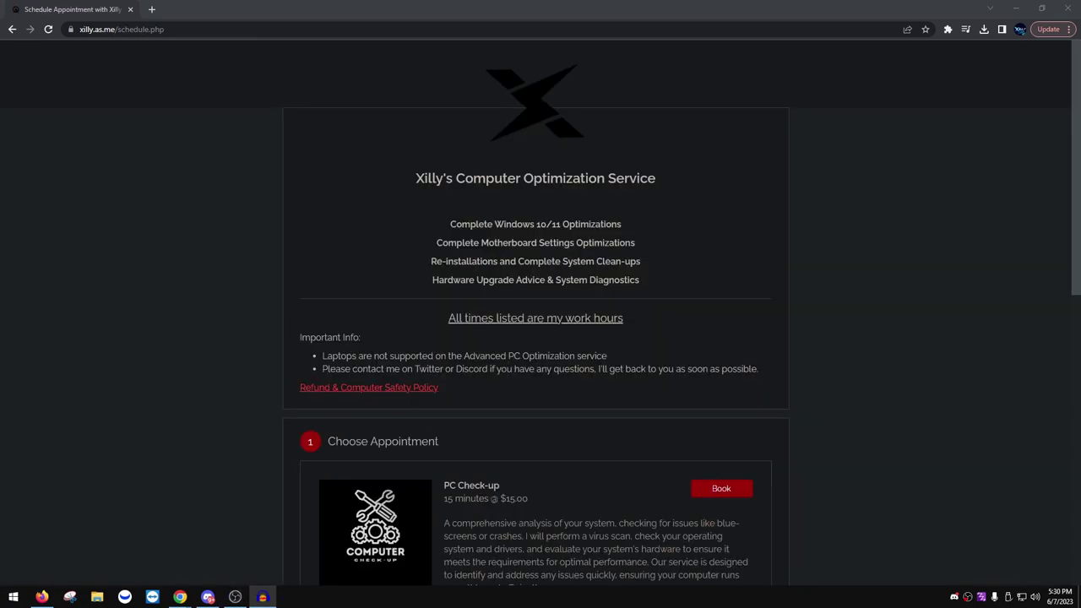
{"action": "key", "text": "alt+Tab"}
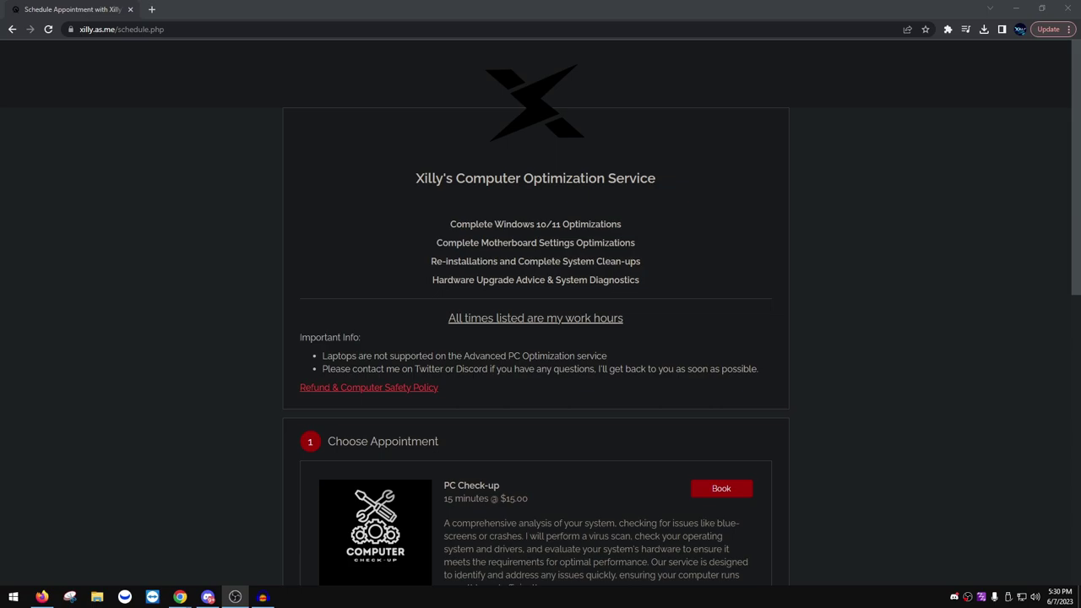
{"action": "scroll", "coordinate": [136, 327], "scroll_direction": "down", "scroll_amount": 7}
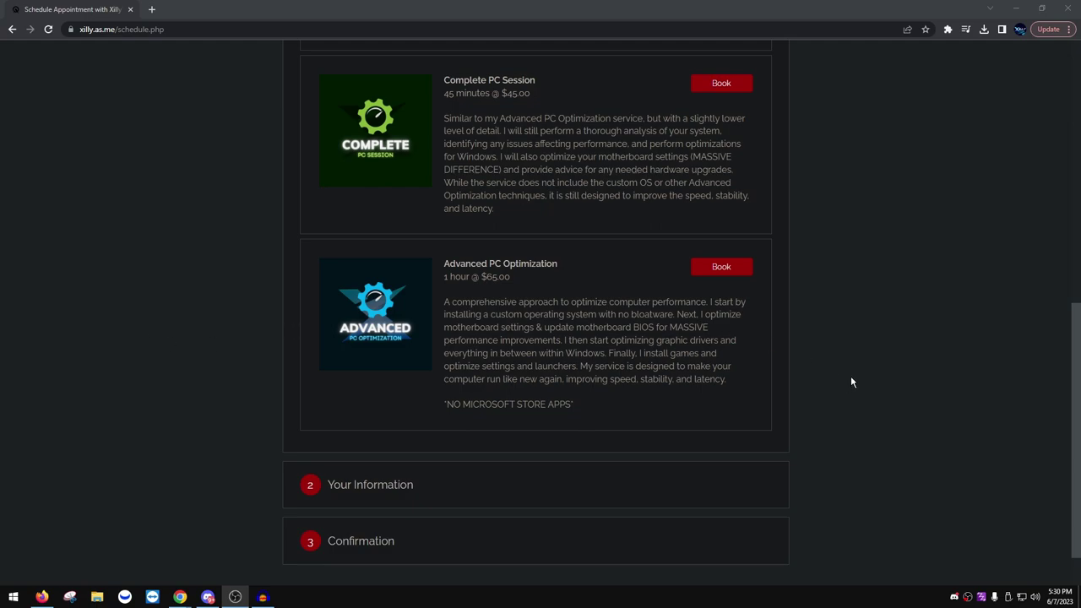
{"action": "left_click", "coordinate": [721, 266]}
{"action": "left_click", "coordinate": [591, 202]}
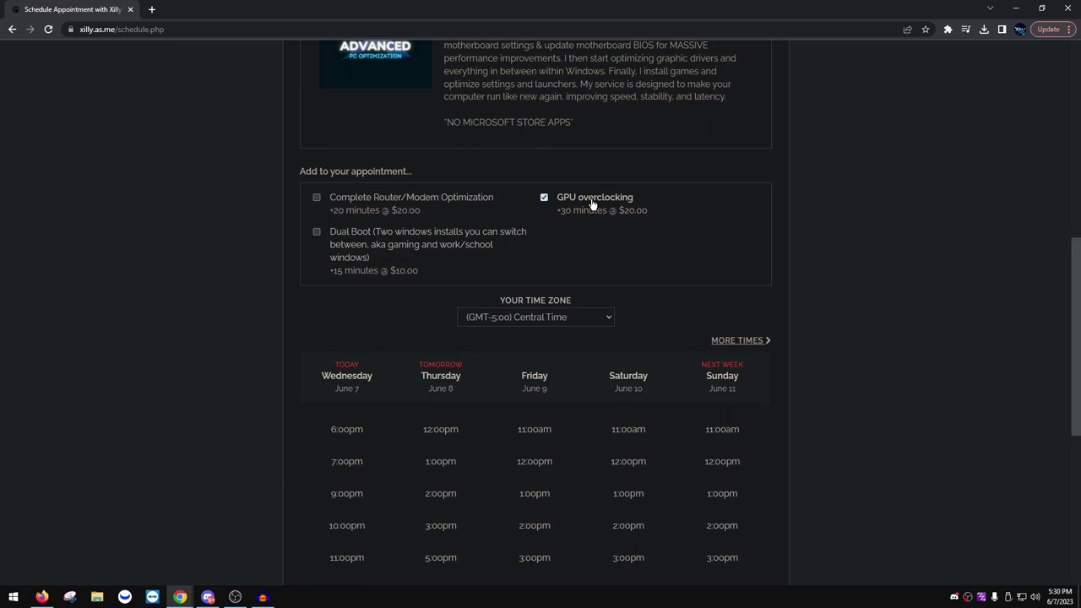
{"action": "scroll", "coordinate": [594, 205], "scroll_direction": "down", "scroll_amount": 1}
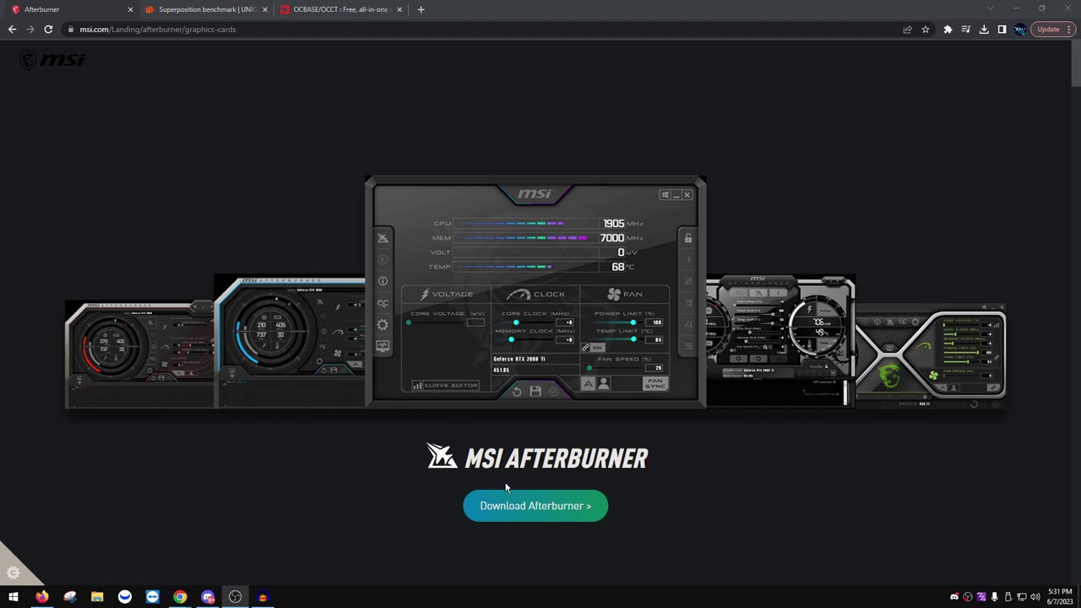
Download MSI Afterburner and the stable OCCT Personal edition, viewing the Superposition benchmark page in between.
{"action": "left_click", "coordinate": [509, 511]}
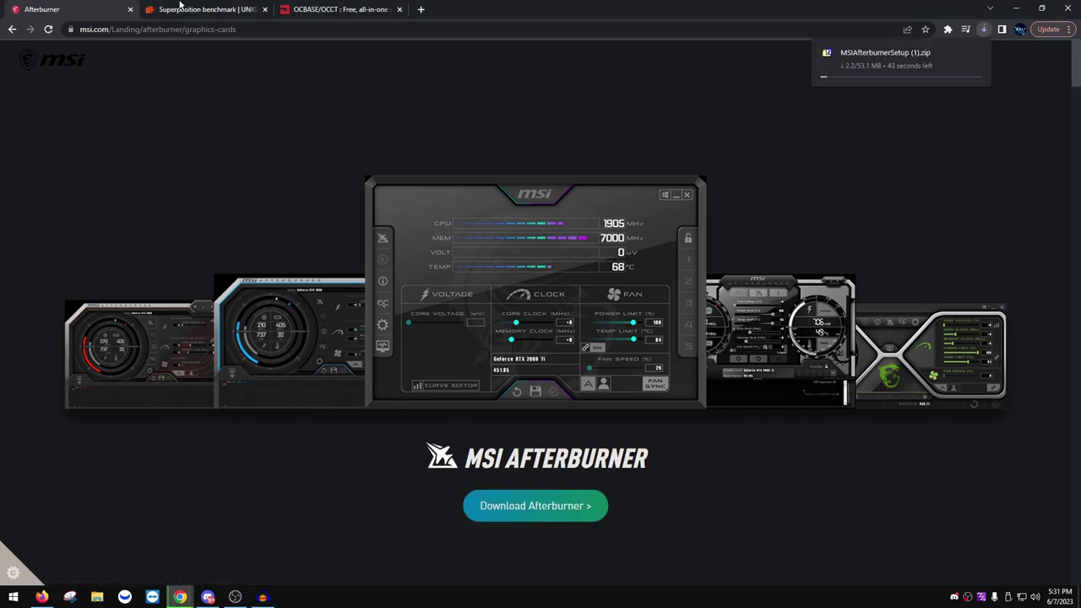
{"action": "left_click", "coordinate": [182, 9]}
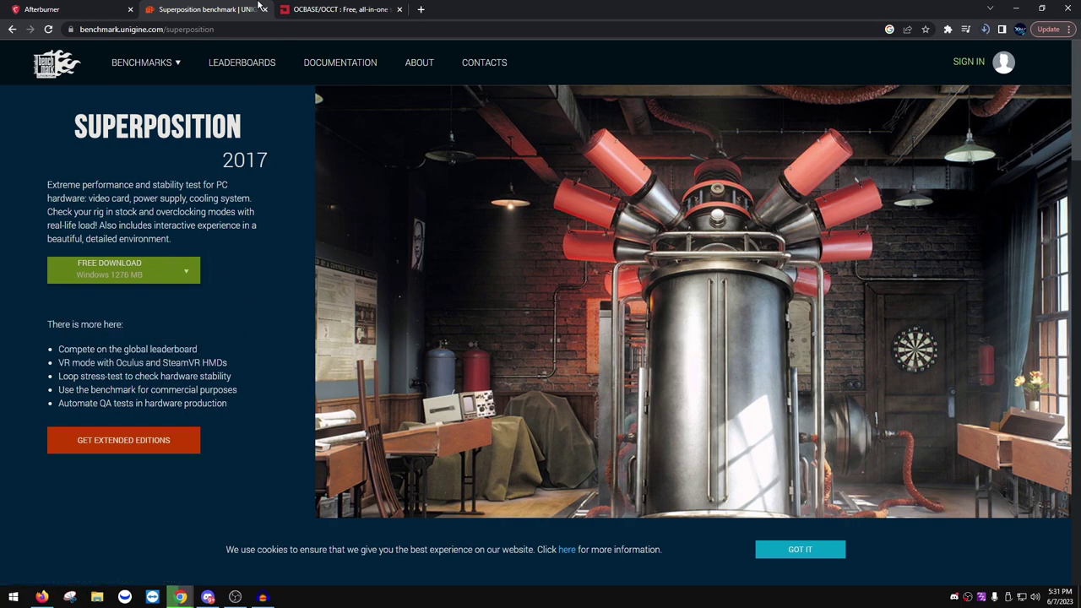
{"action": "left_click", "coordinate": [291, 8]}
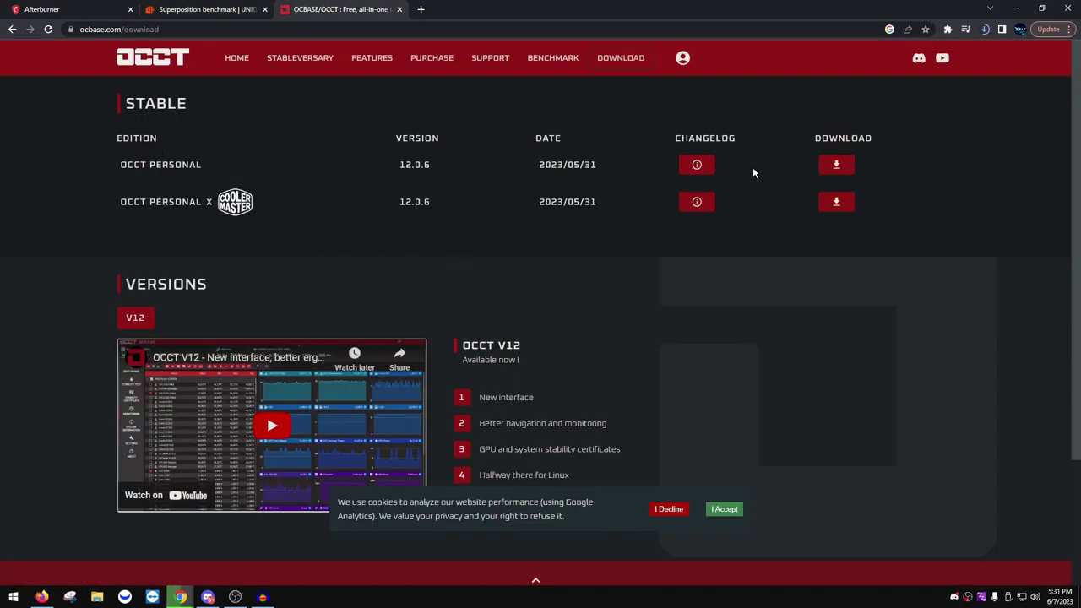
{"action": "left_click", "coordinate": [836, 165]}
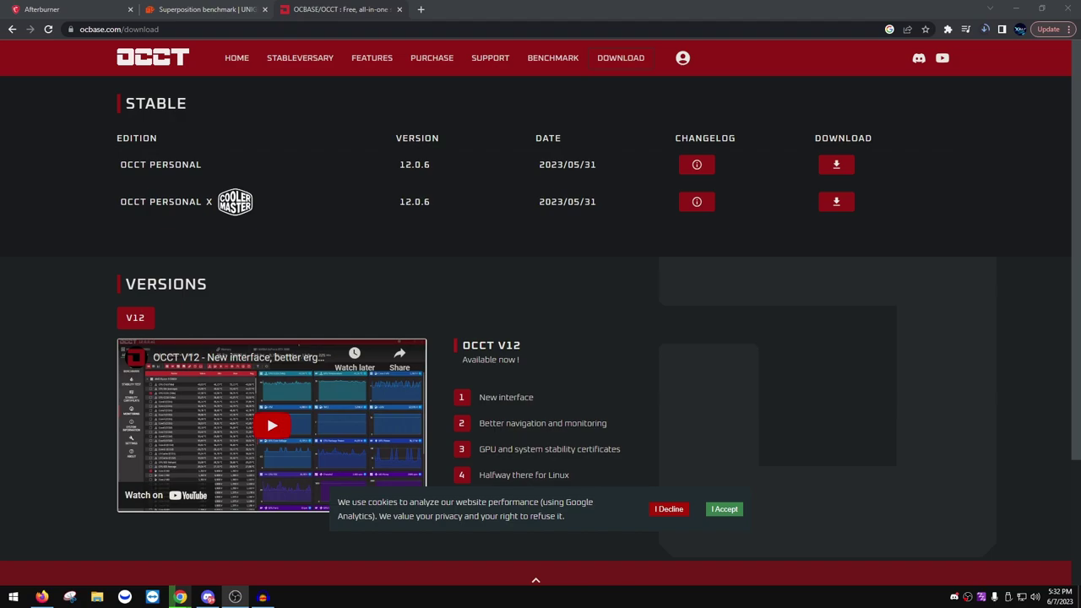
Open the downloaded MSIAfterburnerSetup (1).zip and launch MSIAfterburnerSetup465.exe with English as the installer language.
{"action": "left_click", "coordinate": [985, 29]}
{"action": "left_click", "coordinate": [842, 150]}
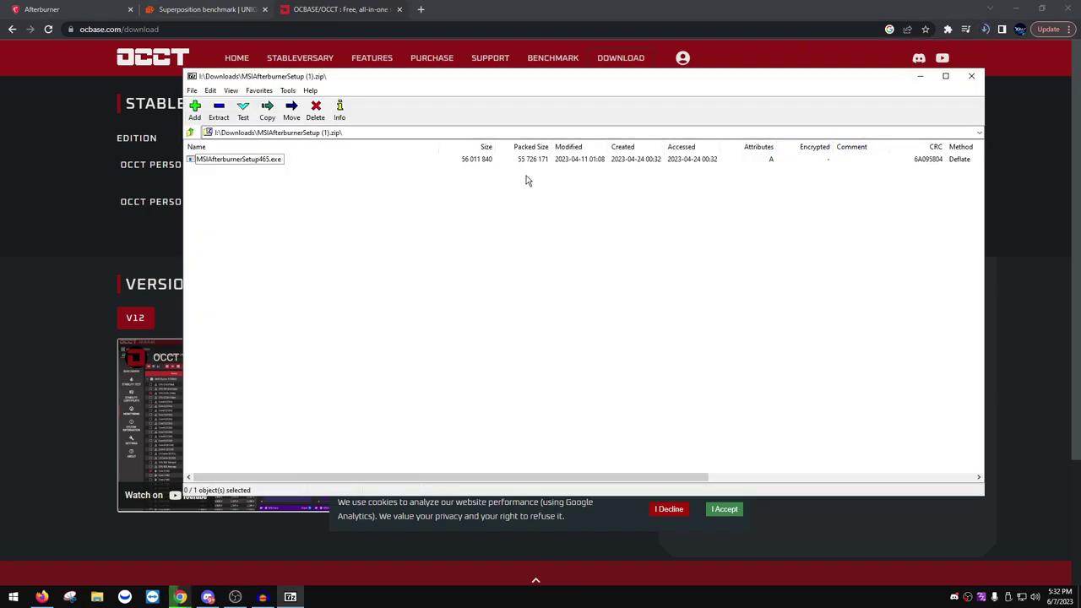
{"action": "double_click", "coordinate": [225, 162]}
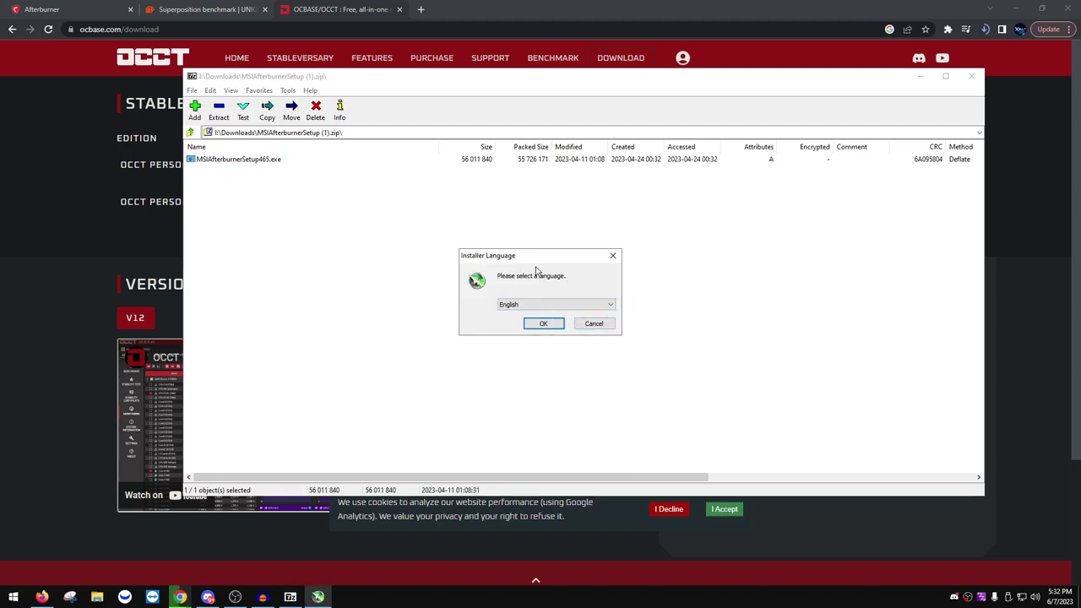
{"action": "left_click", "coordinate": [543, 322]}
Accept the license agreement in the MSI Afterburner setup and exclude RivaTuner Statistics Server from the components.
{"action": "left_click", "coordinate": [615, 386]}
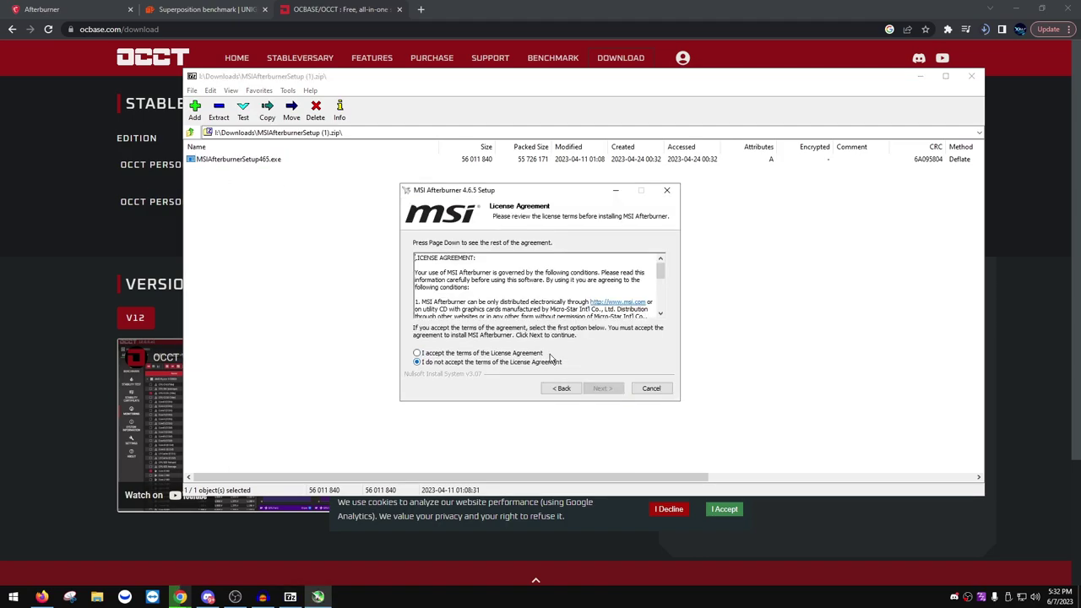
{"action": "left_click", "coordinate": [488, 354]}
{"action": "left_click", "coordinate": [617, 390]}
{"action": "left_click", "coordinate": [518, 290]}
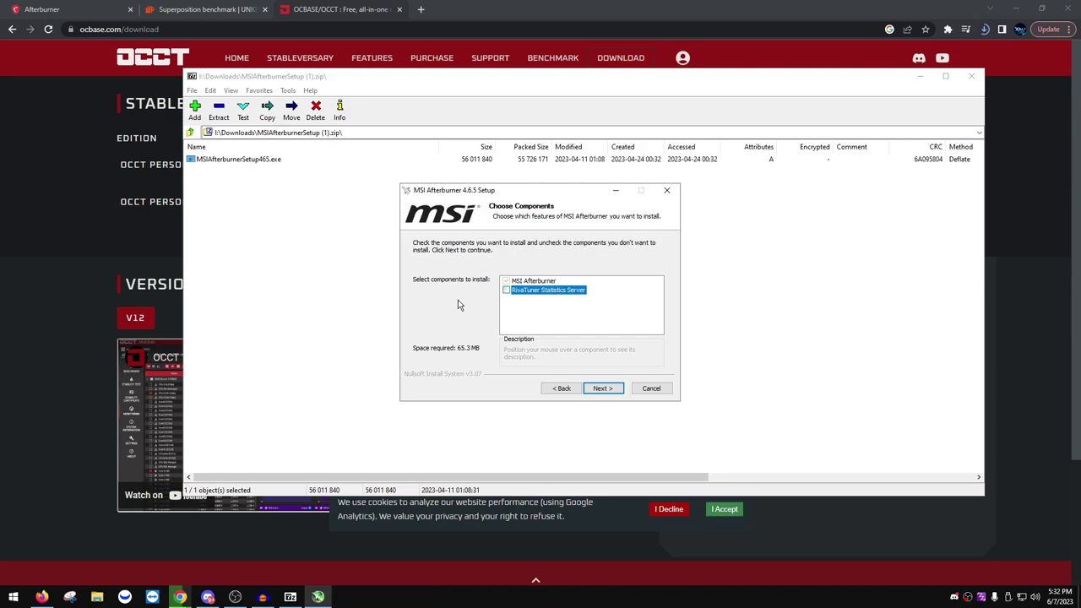
Complete the MSI Afterburner installation, close the archive window and bring the launched Afterburner to the front.
{"action": "left_click", "coordinate": [602, 388]}
{"action": "left_click", "coordinate": [602, 389]}
{"action": "left_click", "coordinate": [602, 389]}
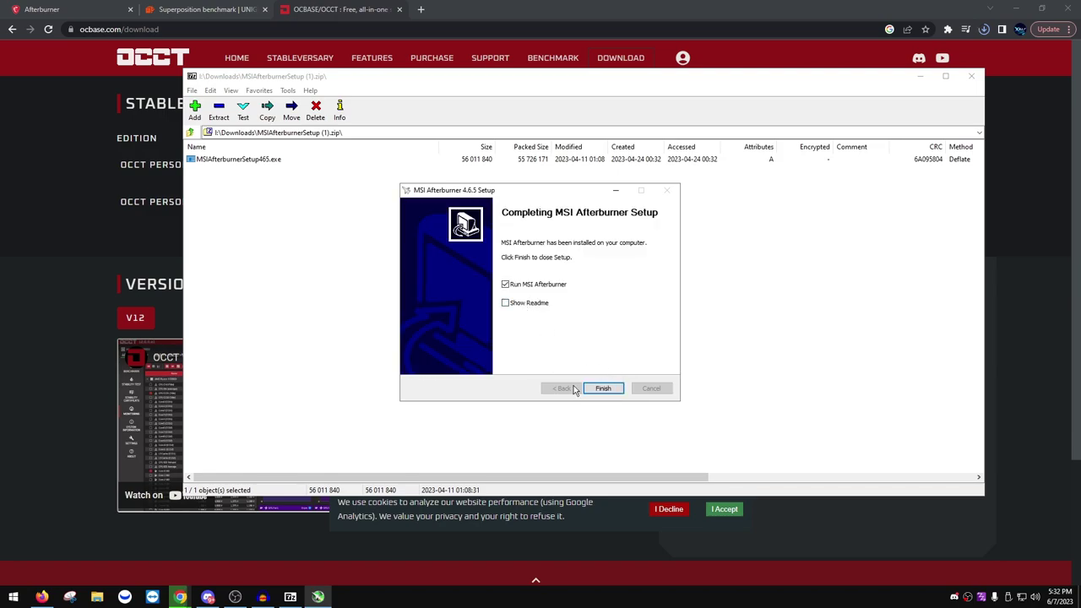
{"action": "left_click", "coordinate": [604, 388]}
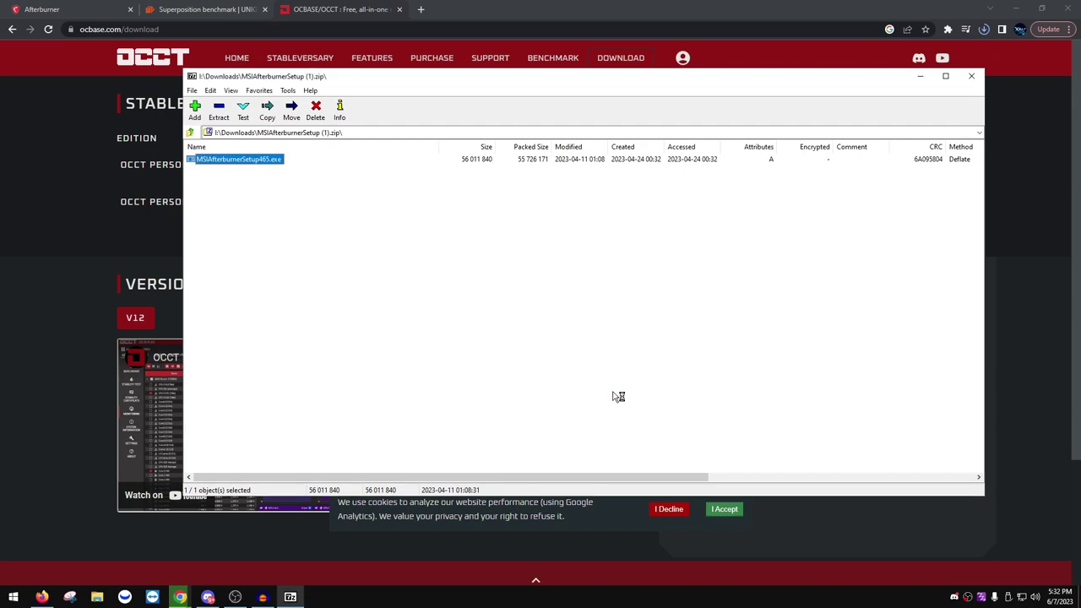
{"action": "left_click", "coordinate": [979, 76]}
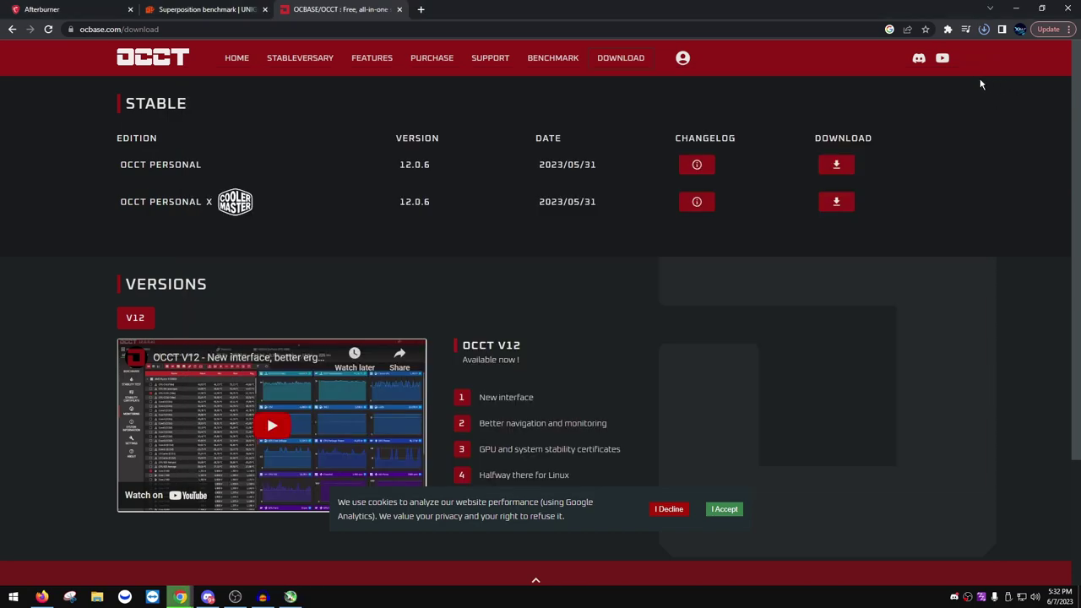
{"action": "left_click", "coordinate": [290, 596]}
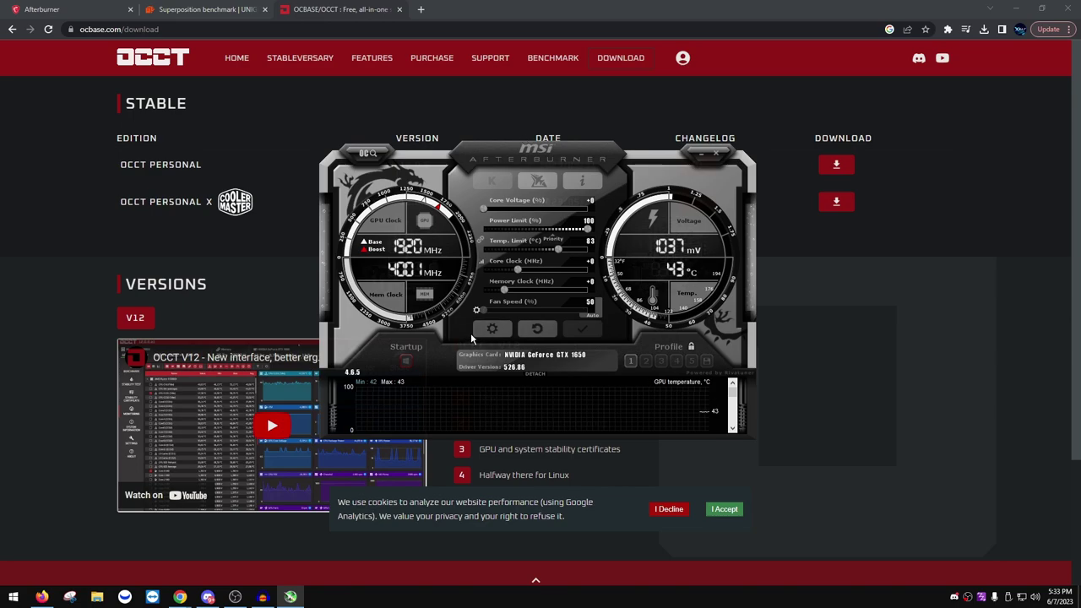
In Afterburner's general properties, keep voltage control unlocking at third party and product update checks at never.
{"action": "left_click", "coordinate": [483, 329]}
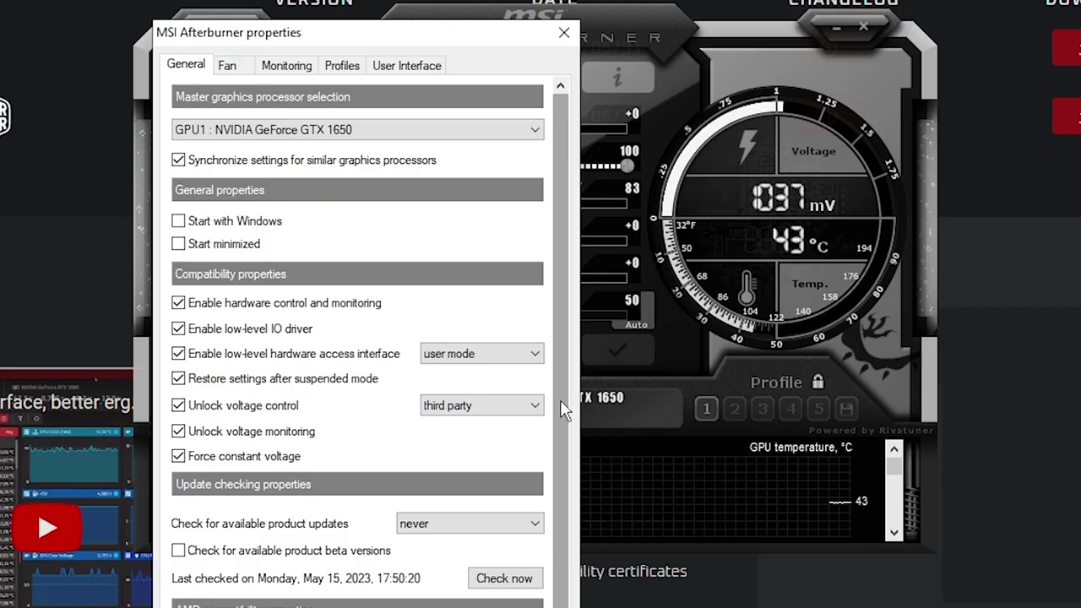
{"action": "left_click", "coordinate": [424, 408]}
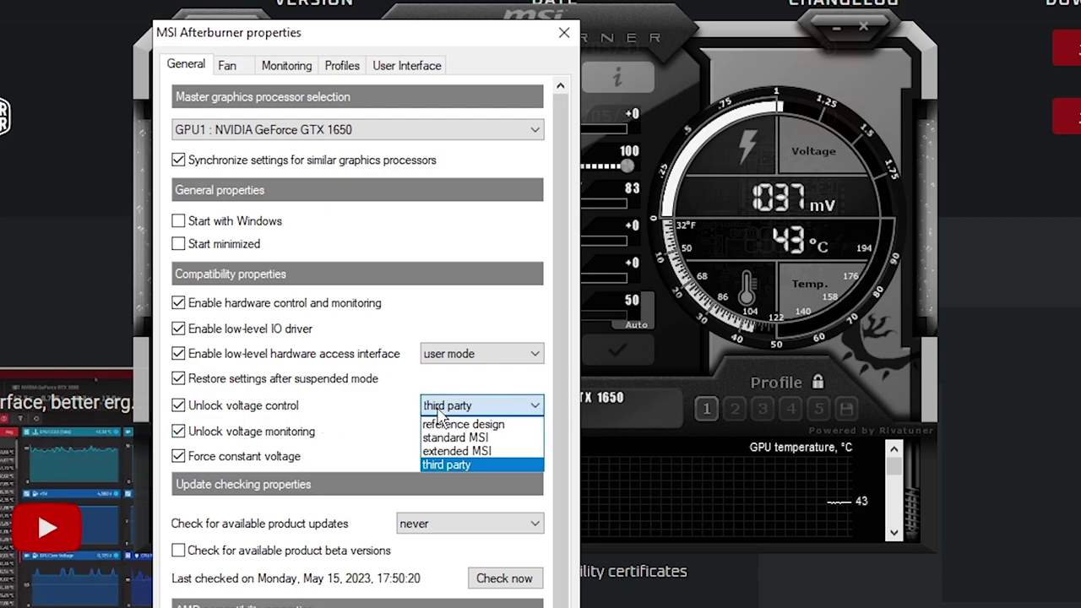
{"action": "left_click", "coordinate": [424, 409]}
{"action": "mouse_move", "coordinate": [253, 444]}
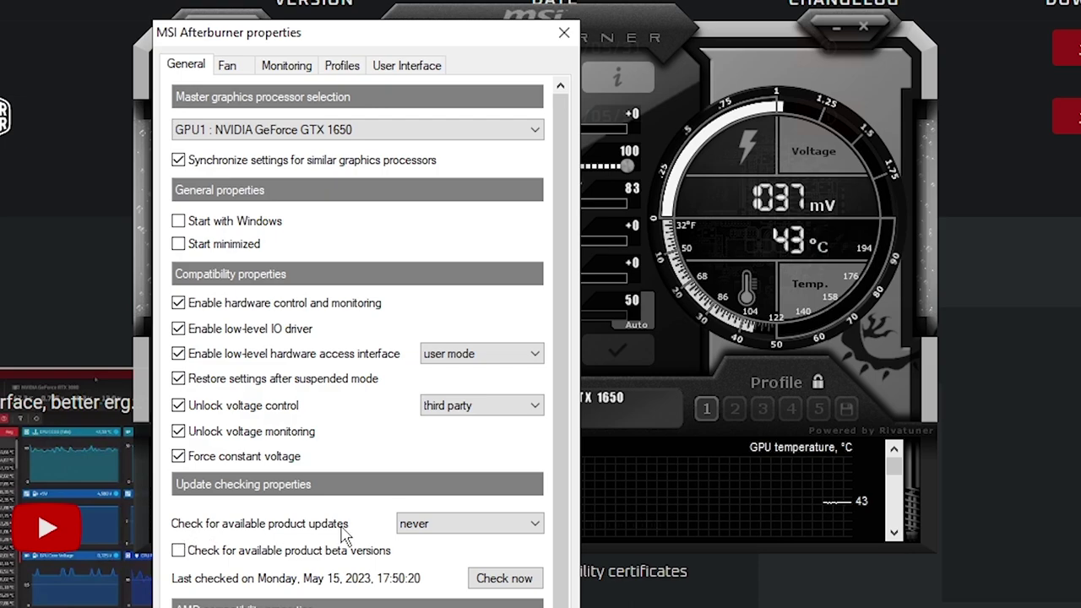
{"action": "left_click", "coordinate": [441, 529]}
{"action": "left_click", "coordinate": [449, 529]}
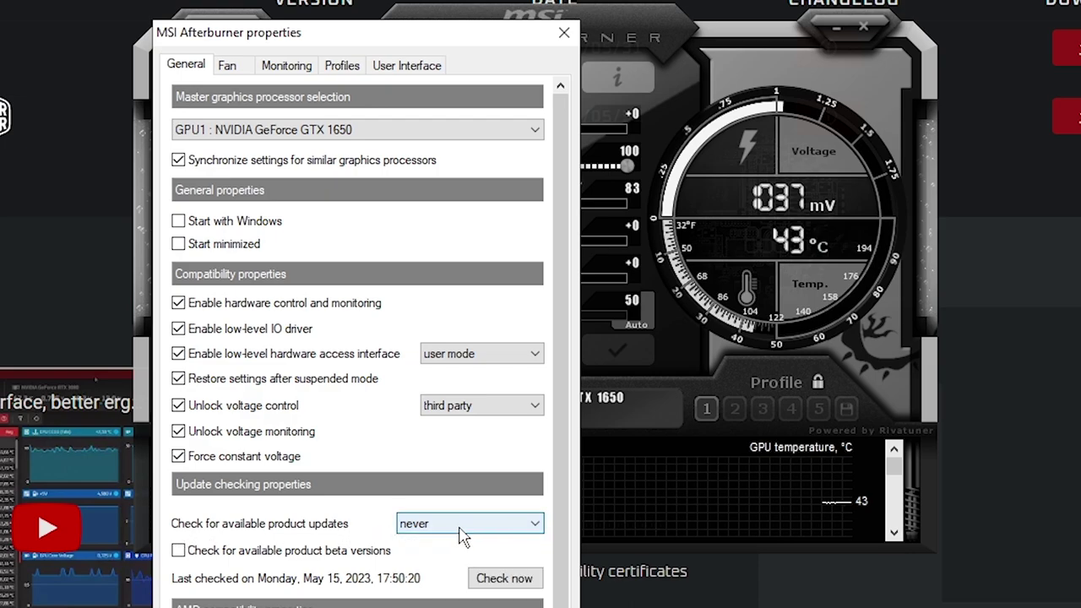
Deactivate the GPU usage, FB usage, VID usage, BUS usage and Memory usage monitoring graphs.
{"action": "left_click", "coordinate": [311, 68]}
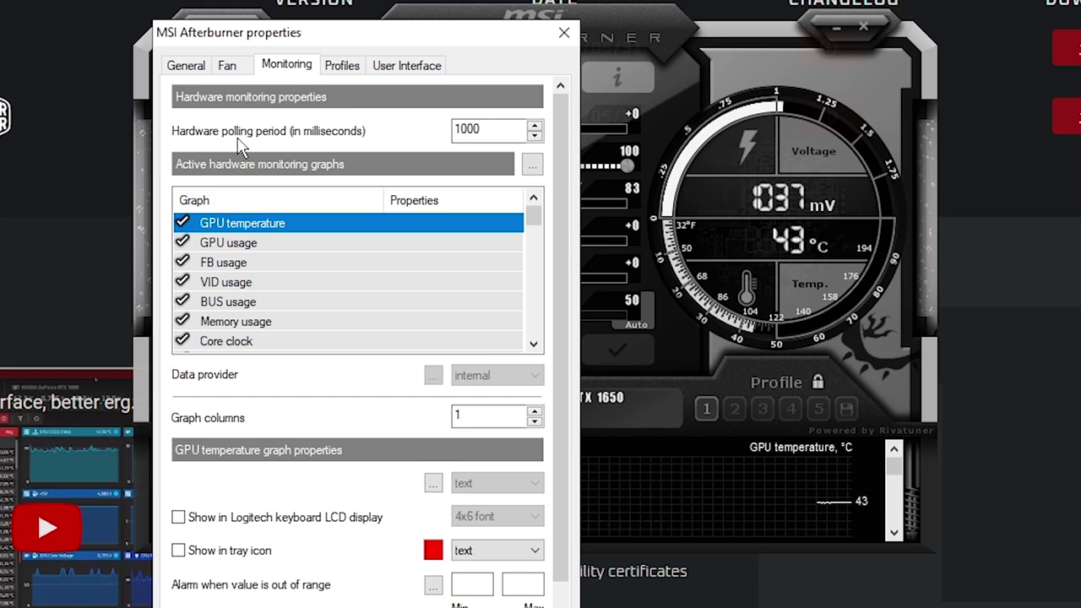
{"action": "left_click", "coordinate": [183, 242]}
{"action": "left_click", "coordinate": [182, 262]}
{"action": "left_click", "coordinate": [183, 282]}
{"action": "left_click", "coordinate": [183, 301]}
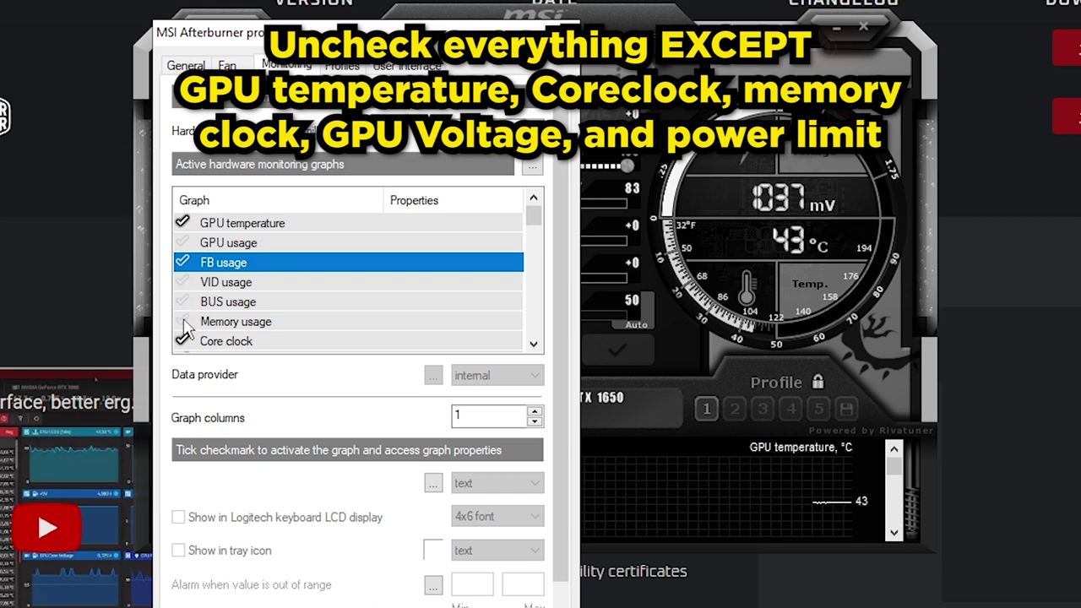
{"action": "left_click", "coordinate": [183, 321]}
Deactivate the Power percent, Power, Fan speed and Fan tachometer graphs, leaving Core clock, Memory clock and GPU voltage active.
{"action": "scroll", "coordinate": [262, 353], "scroll_direction": "down", "scroll_amount": 1}
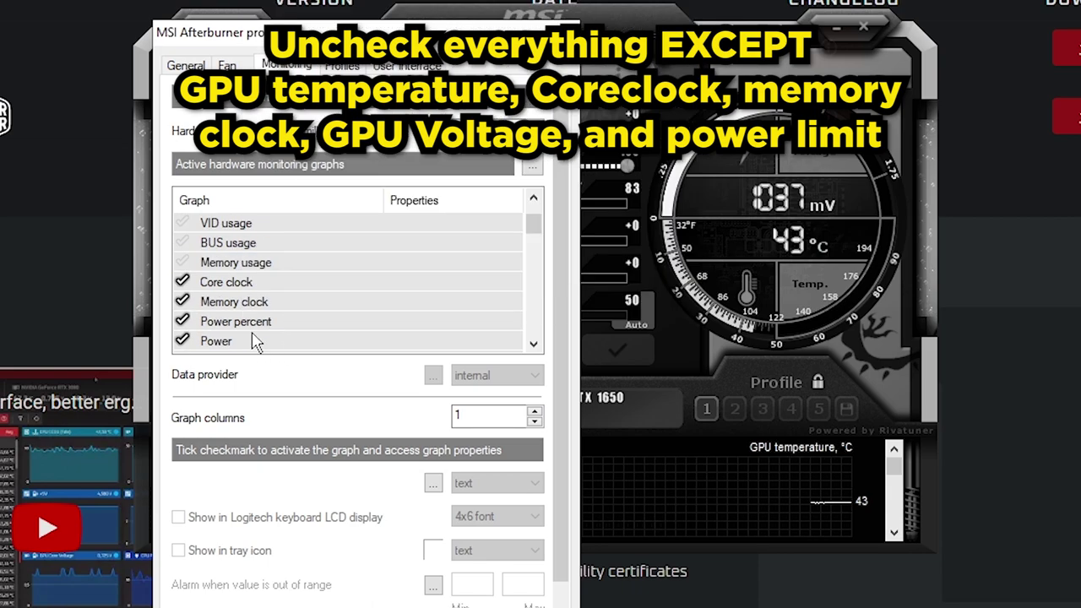
{"action": "left_click", "coordinate": [182, 321]}
{"action": "left_click", "coordinate": [182, 341]}
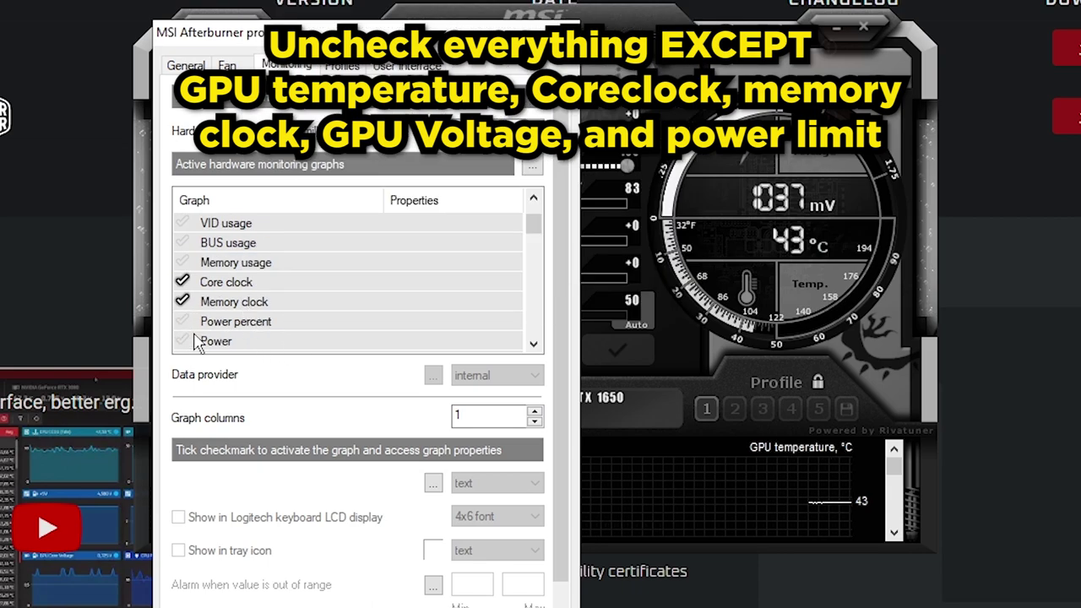
{"action": "scroll", "coordinate": [184, 341], "scroll_direction": "down", "scroll_amount": 1}
{"action": "left_click", "coordinate": [182, 321]}
{"action": "left_click", "coordinate": [182, 341]}
Deactivate the Temp limit, Voltage limit, No load limit and CPU1 temperature graphs, leaving Power limit active.
{"action": "scroll", "coordinate": [186, 346], "scroll_direction": "down", "scroll_amount": 1}
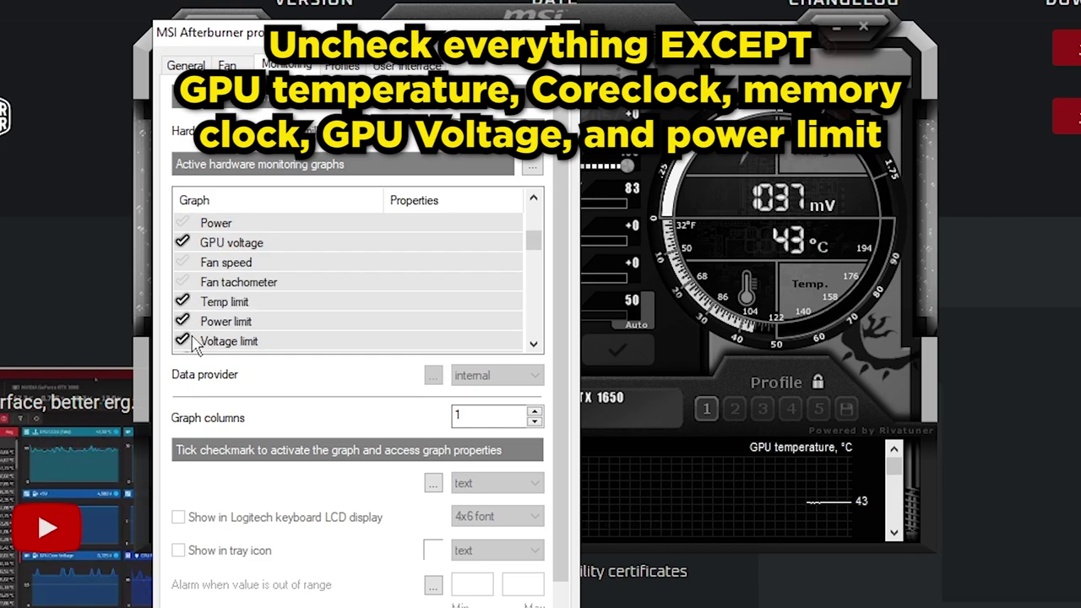
{"action": "left_click", "coordinate": [182, 302]}
{"action": "left_click", "coordinate": [182, 341]}
{"action": "scroll", "coordinate": [184, 341], "scroll_direction": "down", "scroll_amount": 1}
{"action": "left_click", "coordinate": [183, 321]}
{"action": "left_click", "coordinate": [182, 302]}
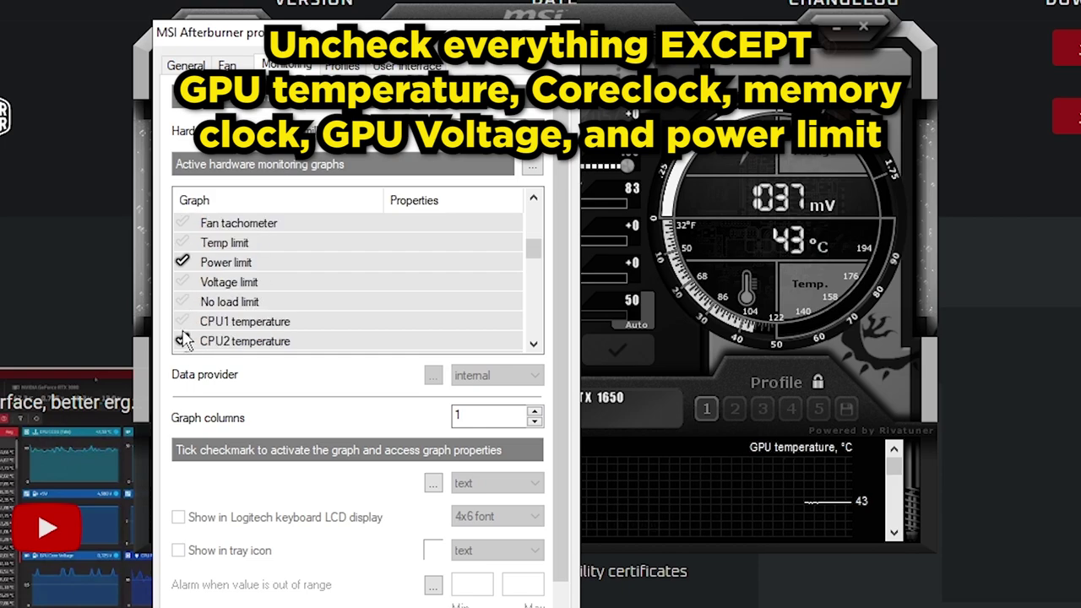
Deactivate the CPU2 through CPU6 temperature graphs and the overall CPU temperature graph.
{"action": "left_click", "coordinate": [183, 342]}
{"action": "scroll", "coordinate": [184, 341], "scroll_direction": "down", "scroll_amount": 1}
{"action": "left_click", "coordinate": [182, 302]}
{"action": "left_click", "coordinate": [182, 321]}
{"action": "left_click", "coordinate": [183, 341]}
{"action": "scroll", "coordinate": [183, 341], "scroll_direction": "down", "scroll_amount": 1}
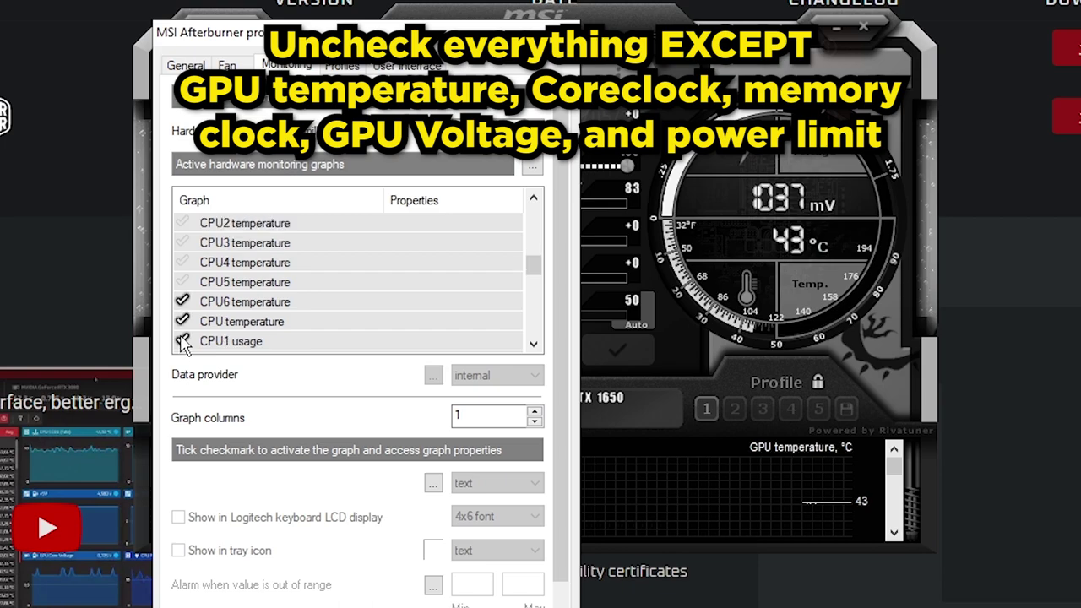
{"action": "left_click", "coordinate": [183, 321]}
{"action": "left_click", "coordinate": [183, 302]}
Deactivate the CPU1 through CPU6 usage graphs and the overall CPU usage graph.
{"action": "left_click", "coordinate": [182, 342]}
{"action": "scroll", "coordinate": [182, 341], "scroll_direction": "down", "scroll_amount": 2}
{"action": "left_click", "coordinate": [182, 242]}
{"action": "left_click", "coordinate": [182, 262]}
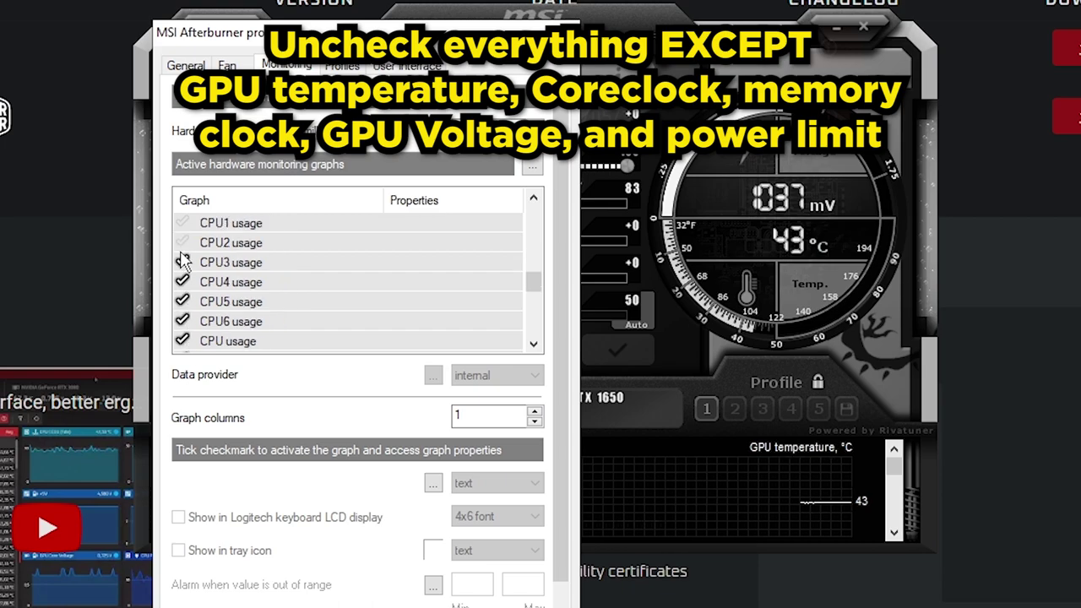
{"action": "left_click", "coordinate": [183, 282]}
{"action": "left_click", "coordinate": [183, 301]}
{"action": "left_click", "coordinate": [182, 321]}
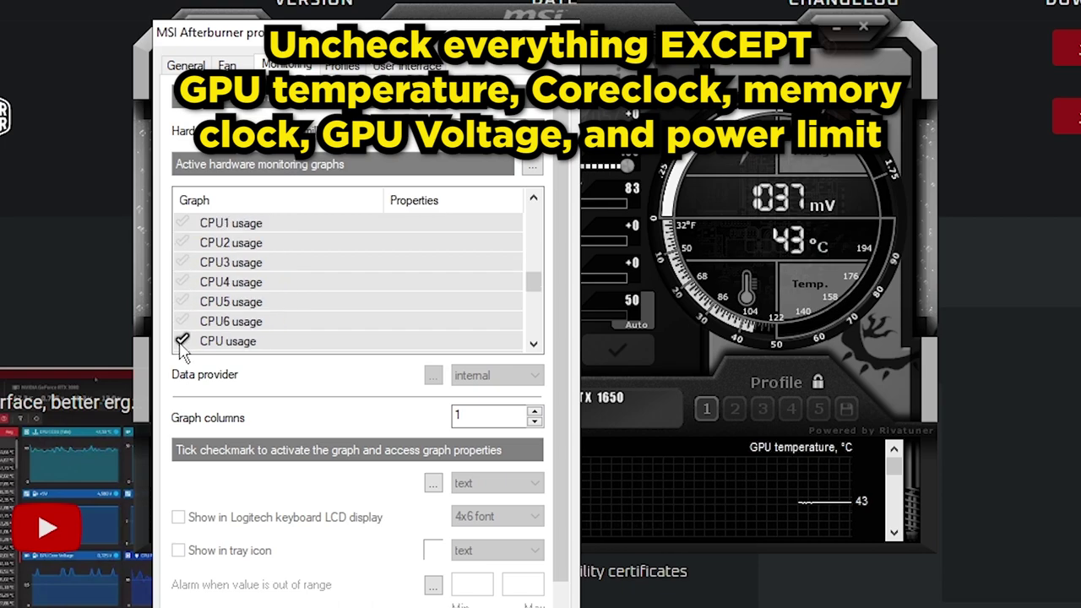
{"action": "left_click", "coordinate": [182, 341]}
Deactivate the CPU1 through CPU6 clock graphs in the hardware monitoring list.
{"action": "scroll", "coordinate": [182, 341], "scroll_direction": "down", "scroll_amount": 1}
{"action": "left_click", "coordinate": [183, 301]}
{"action": "left_click", "coordinate": [183, 321]}
{"action": "left_click", "coordinate": [182, 342]}
{"action": "scroll", "coordinate": [182, 341], "scroll_direction": "down", "scroll_amount": 1}
{"action": "left_click", "coordinate": [183, 301]}
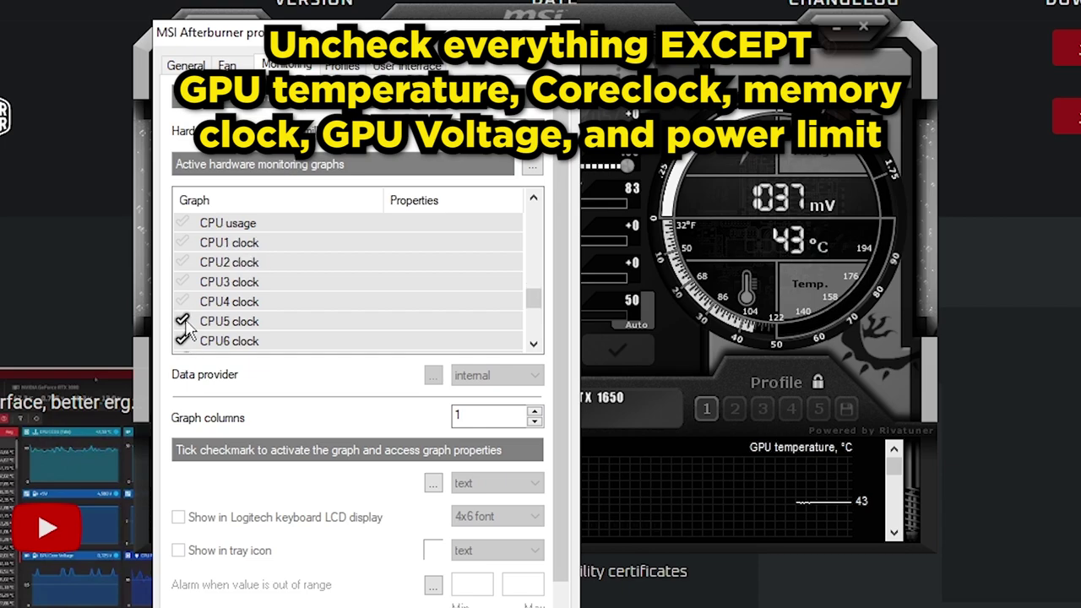
{"action": "left_click", "coordinate": [182, 321]}
{"action": "left_click", "coordinate": [183, 341]}
Deactivate three more monitoring graphs further down the list, below the CPU6 clock entry.
{"action": "scroll", "coordinate": [182, 341], "scroll_direction": "down", "scroll_amount": 1}
{"action": "left_click", "coordinate": [182, 301]}
{"action": "left_click", "coordinate": [182, 321]}
{"action": "left_click", "coordinate": [182, 341]}
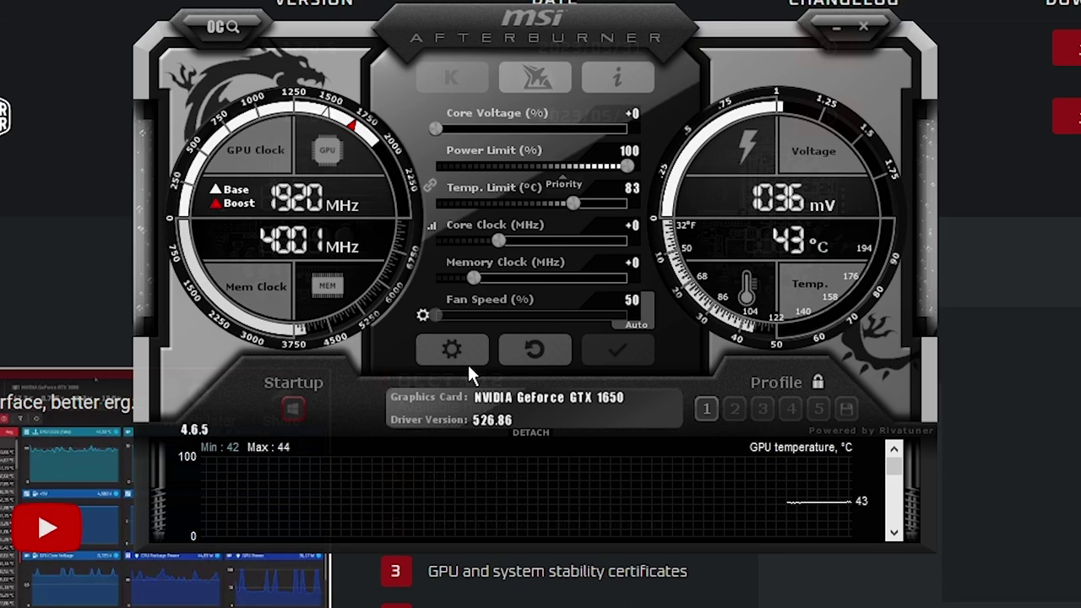
Reopen Afterburner's properties and view the available interface skins, keeping MSI Cyborg Afterburner skin White by Drerex Design.
{"action": "left_click", "coordinate": [467, 361]}
{"action": "left_click", "coordinate": [404, 71]}
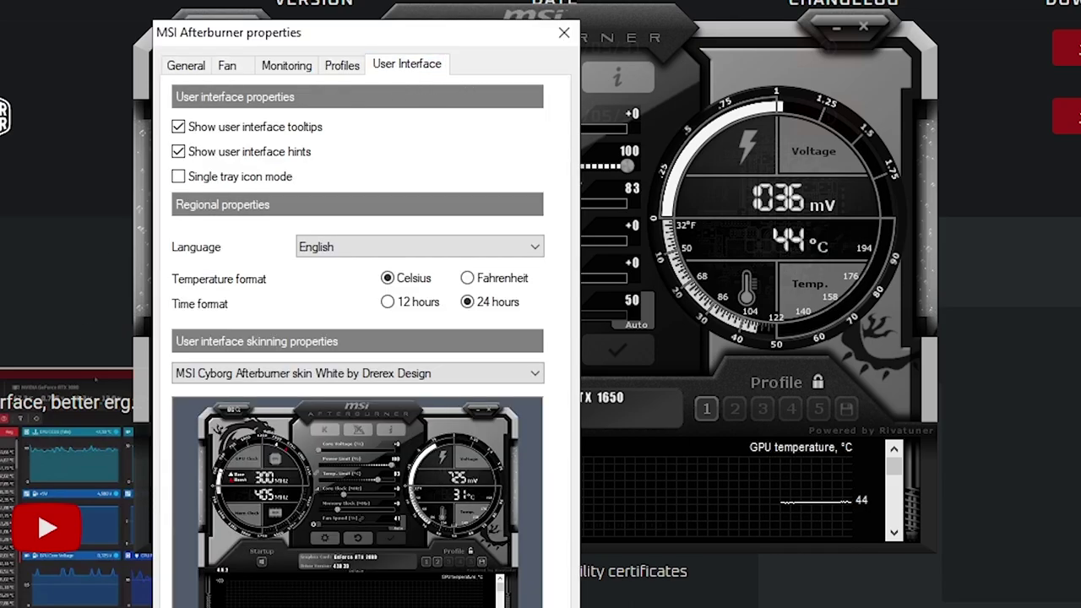
{"action": "left_click", "coordinate": [475, 379]}
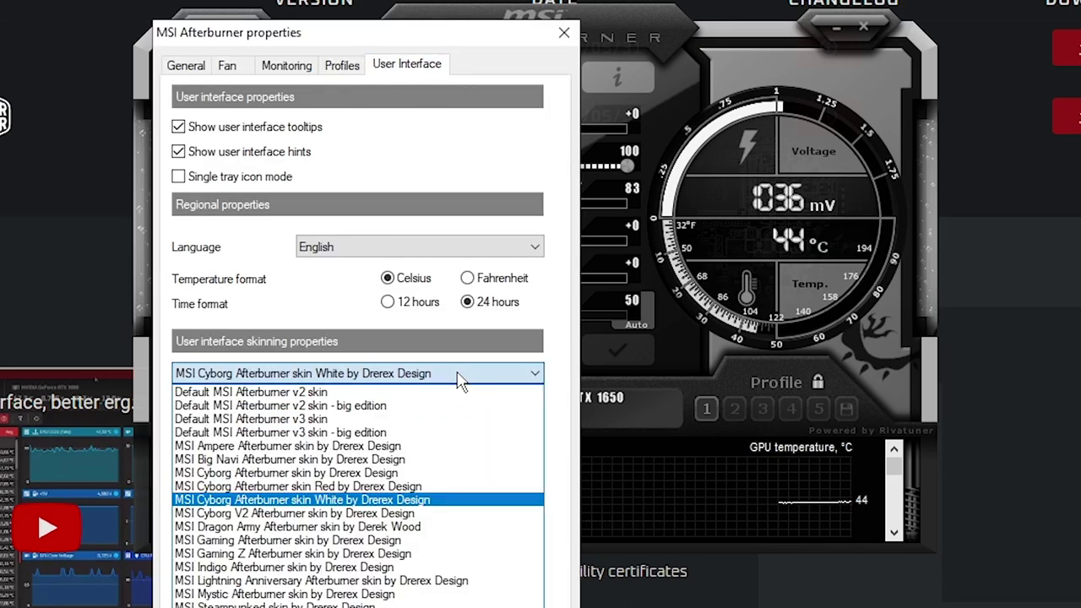
{"action": "left_click", "coordinate": [476, 379]}
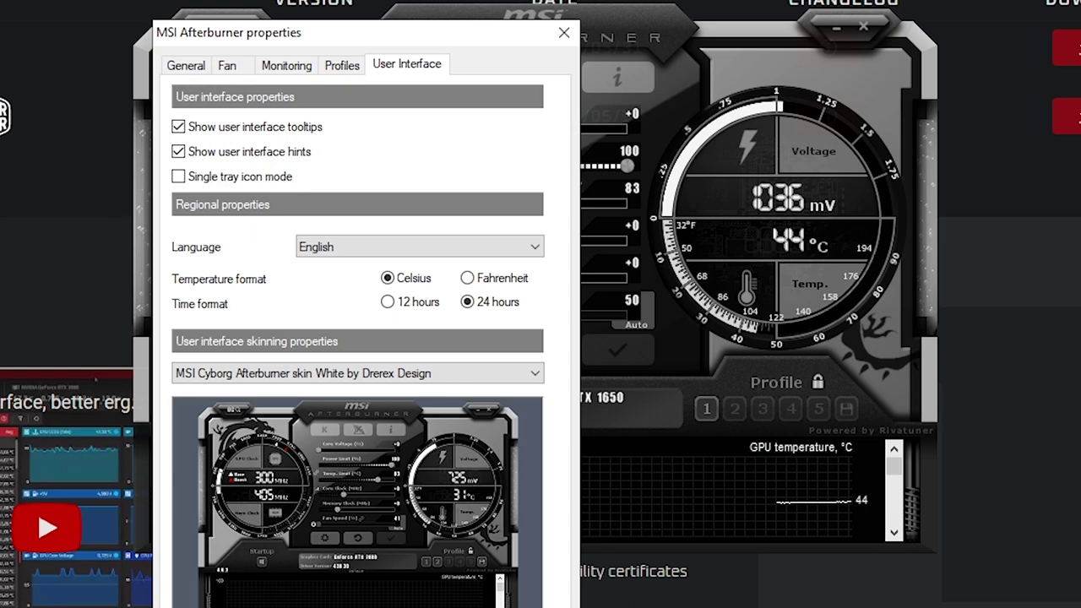
Close Afterburner's properties, unlock profile modification and clear the saved profile in slot 1.
{"action": "key", "text": "Return"}
{"action": "left_click", "coordinate": [815, 385]}
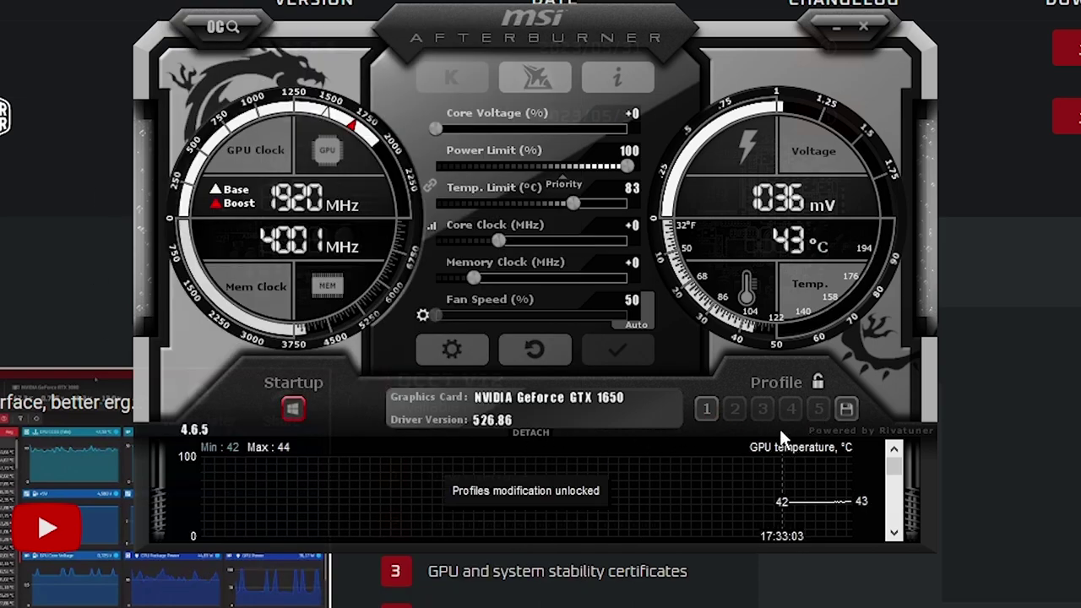
{"action": "right_click", "coordinate": [704, 408]}
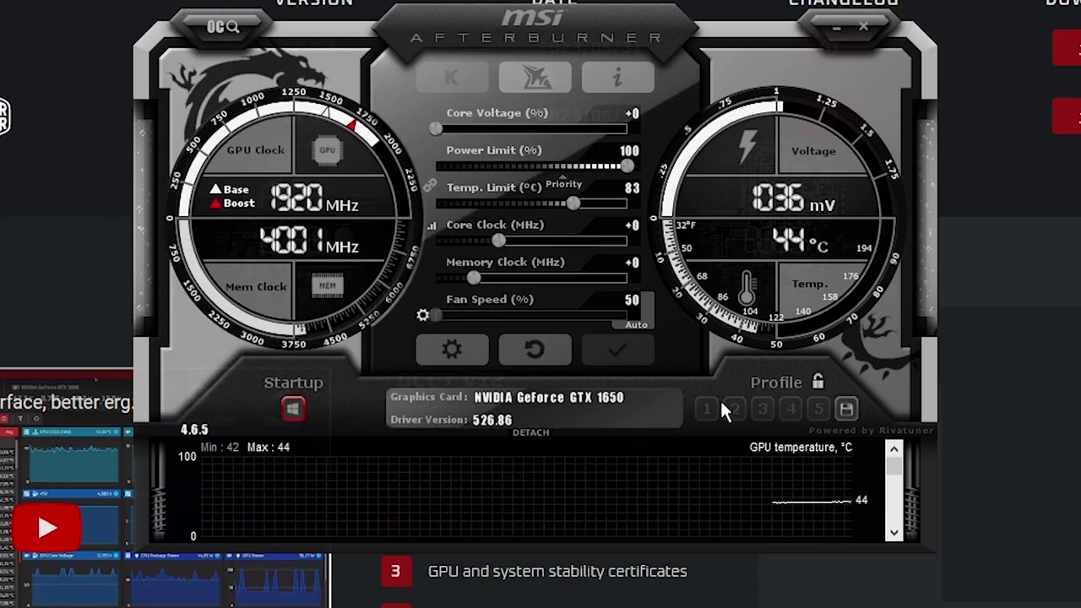
{"action": "left_click", "coordinate": [291, 409]}
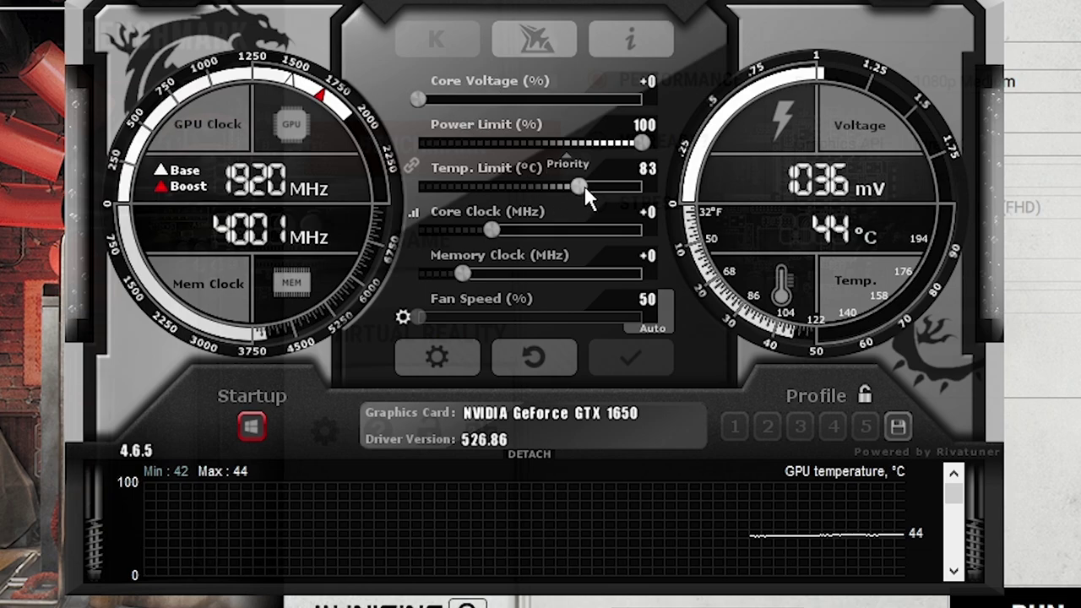
Raise the temperature limit to its maximum of 90 °C and apply the change.
{"action": "left_click_drag", "start_coordinate": [559, 248], "coordinate": [626, 283]}
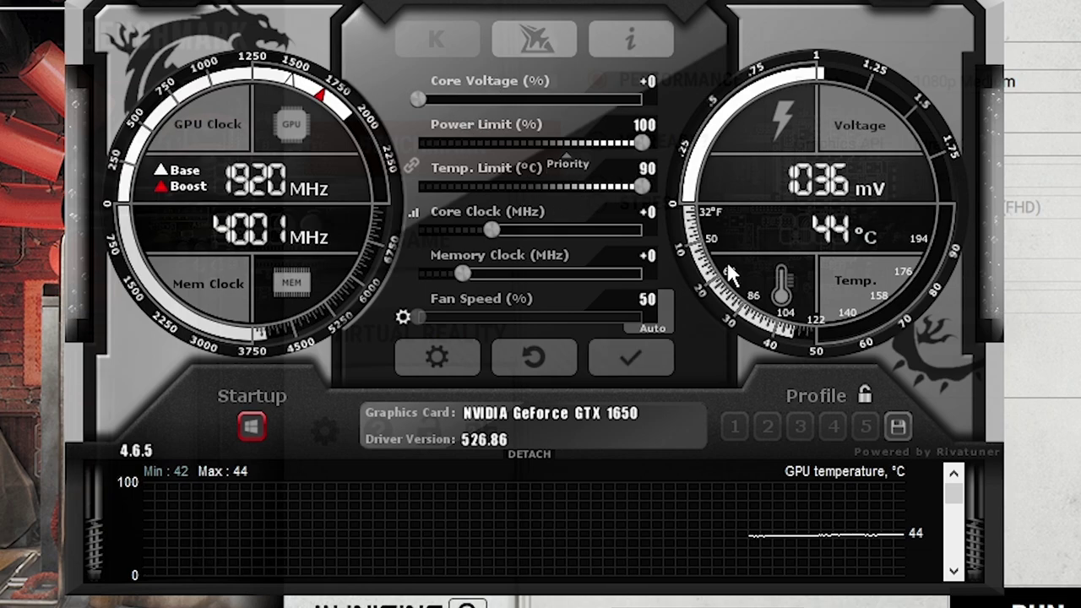
{"action": "left_click", "coordinate": [650, 367]}
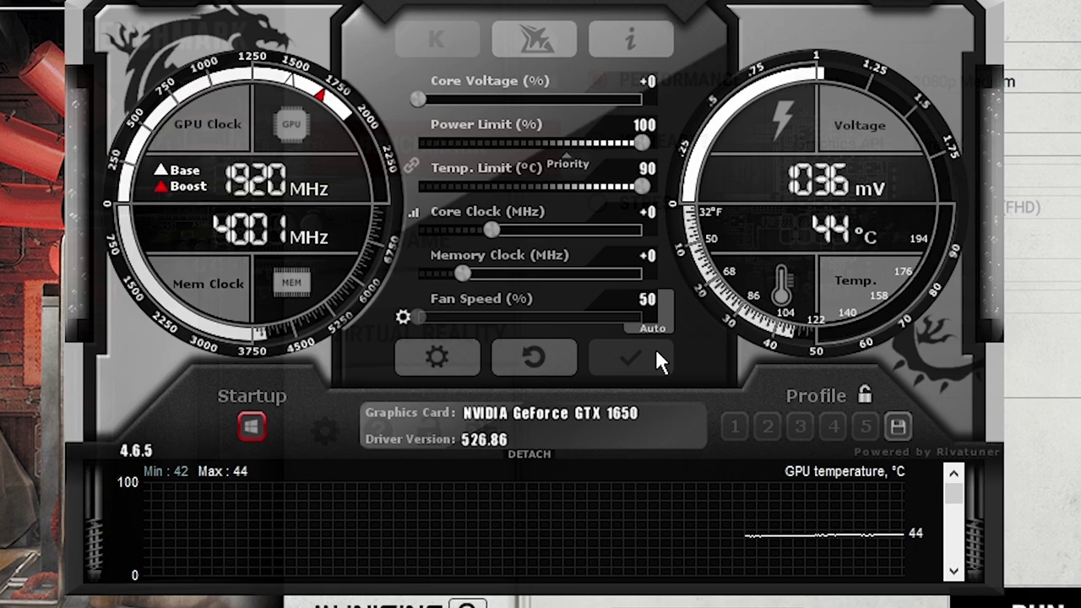
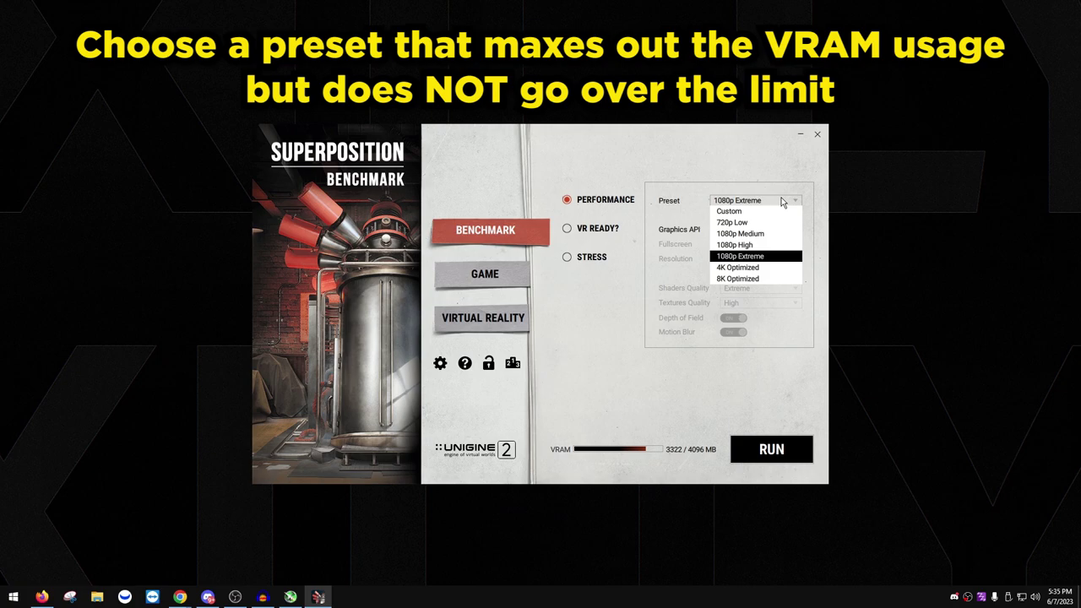
Try the 8K Optimized preset, settle on 1080p Extreme within the VRAM limit, and run the Superposition performance benchmark.
{"action": "left_click", "coordinate": [737, 277]}
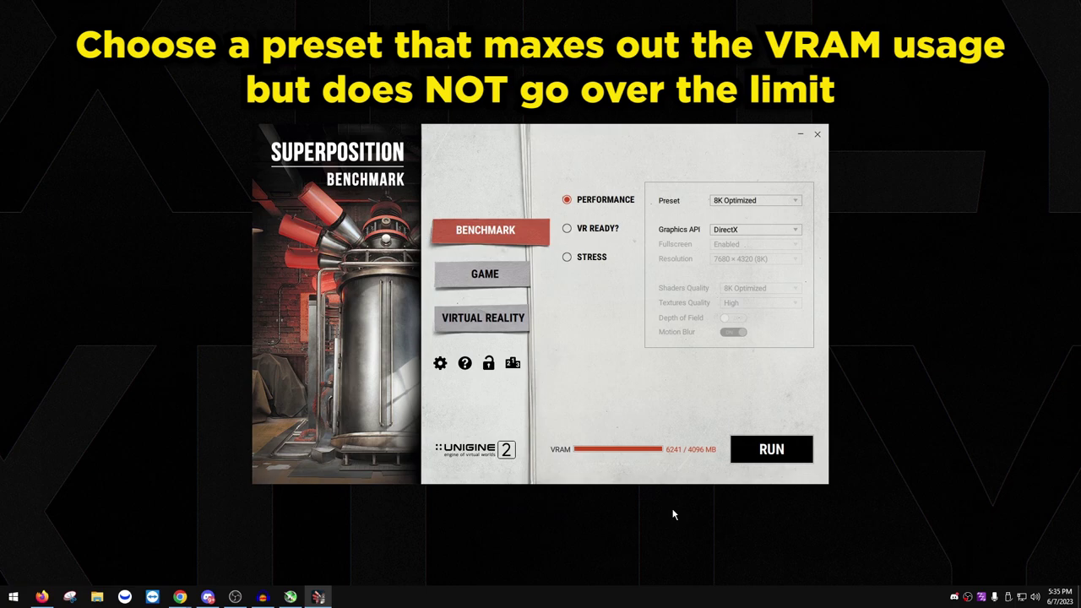
{"action": "left_click", "coordinate": [746, 201]}
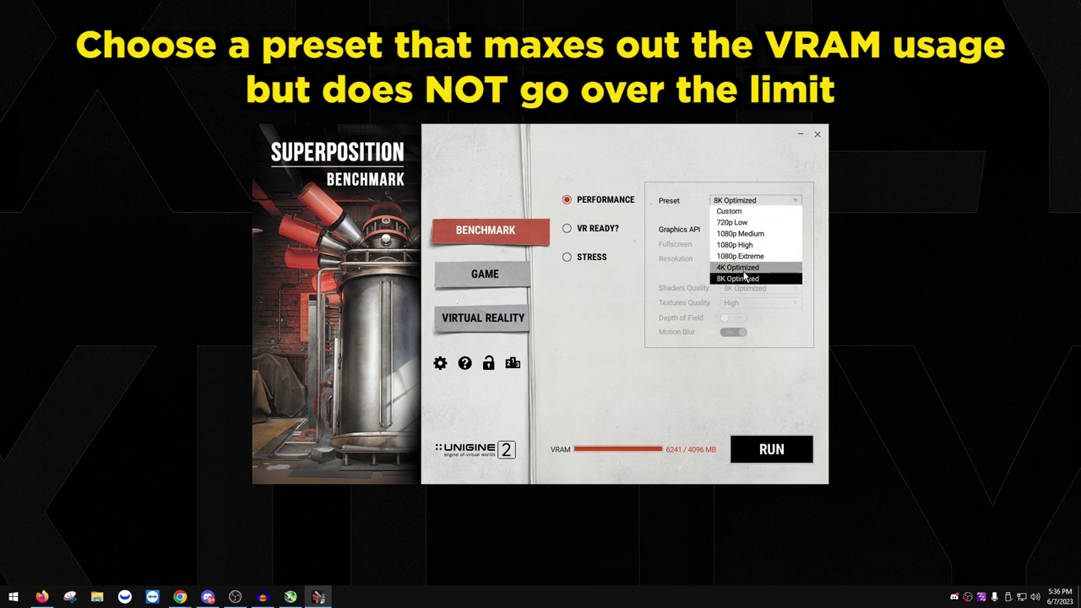
{"action": "left_click", "coordinate": [747, 258]}
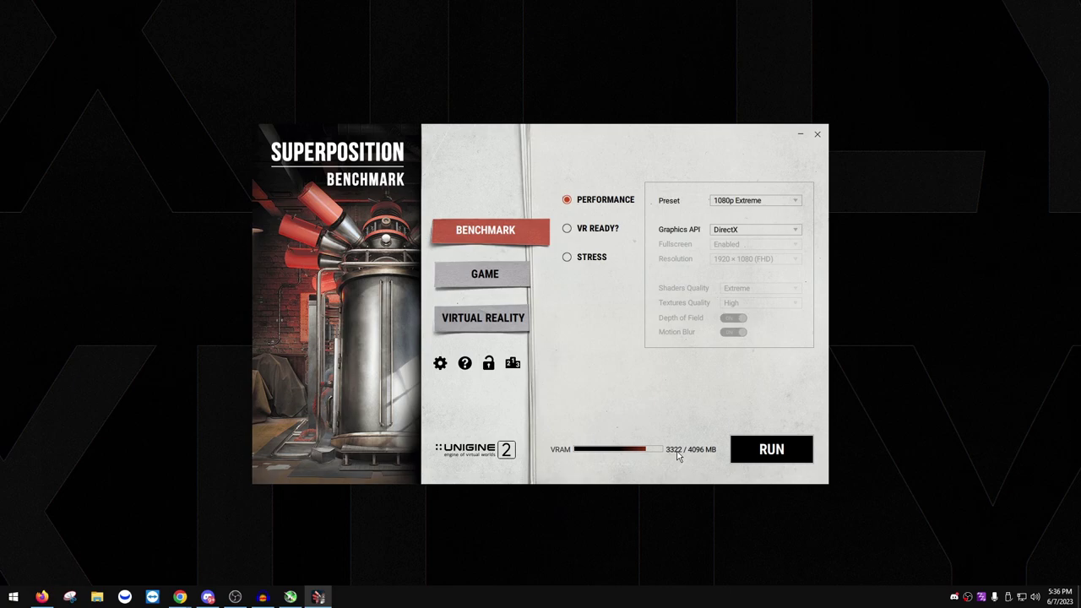
{"action": "left_click", "coordinate": [751, 448]}
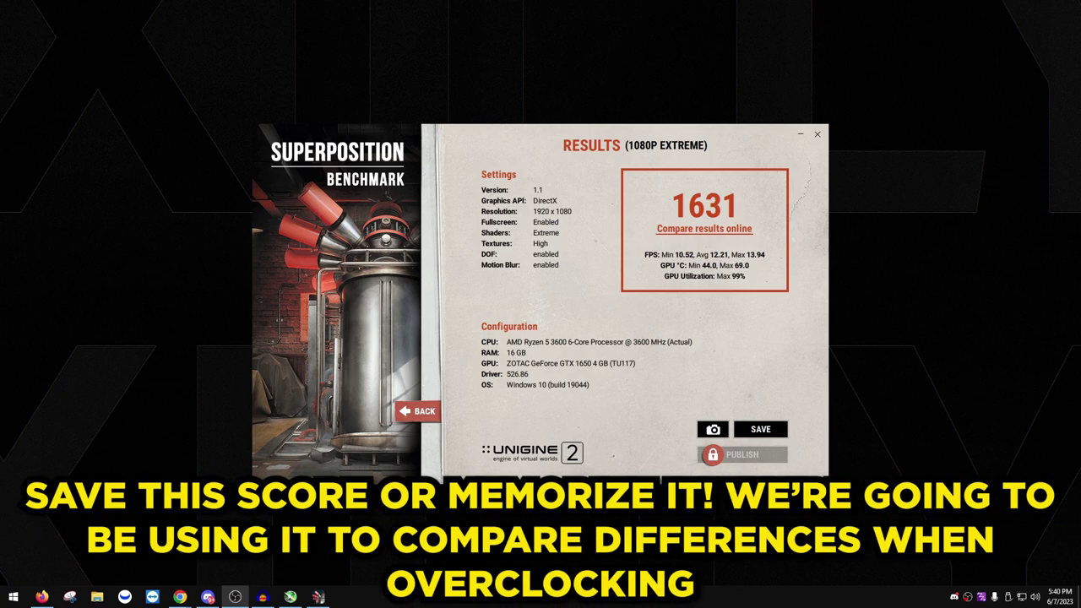
Switch to MSI Afterburner and examine the GPU voltage and GPU temperature history graphs from the benchmark run.
{"action": "left_click", "coordinate": [571, 288]}
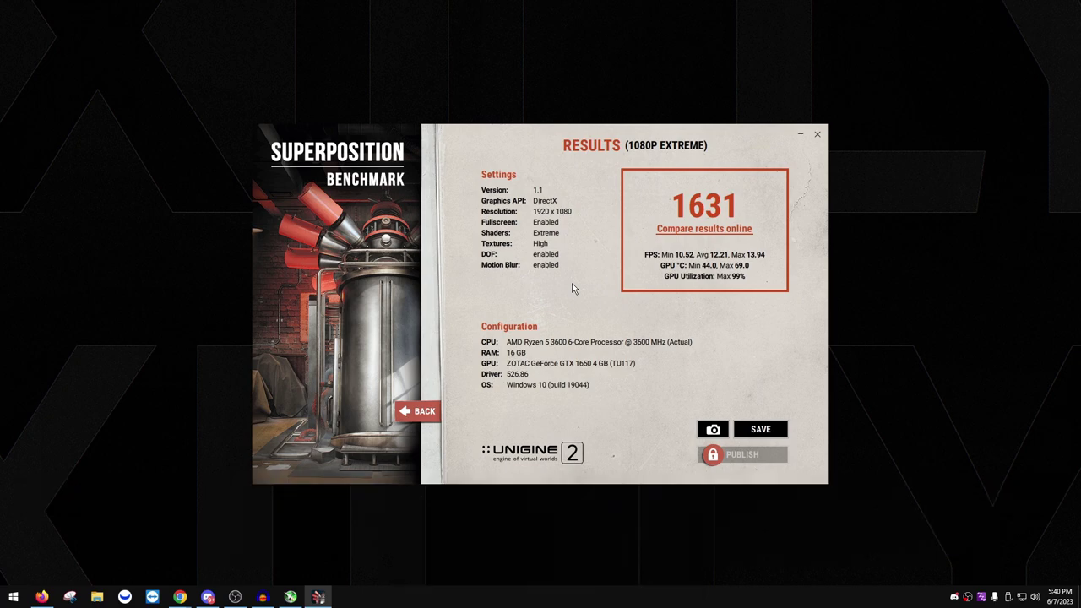
{"action": "left_click", "coordinate": [290, 597]}
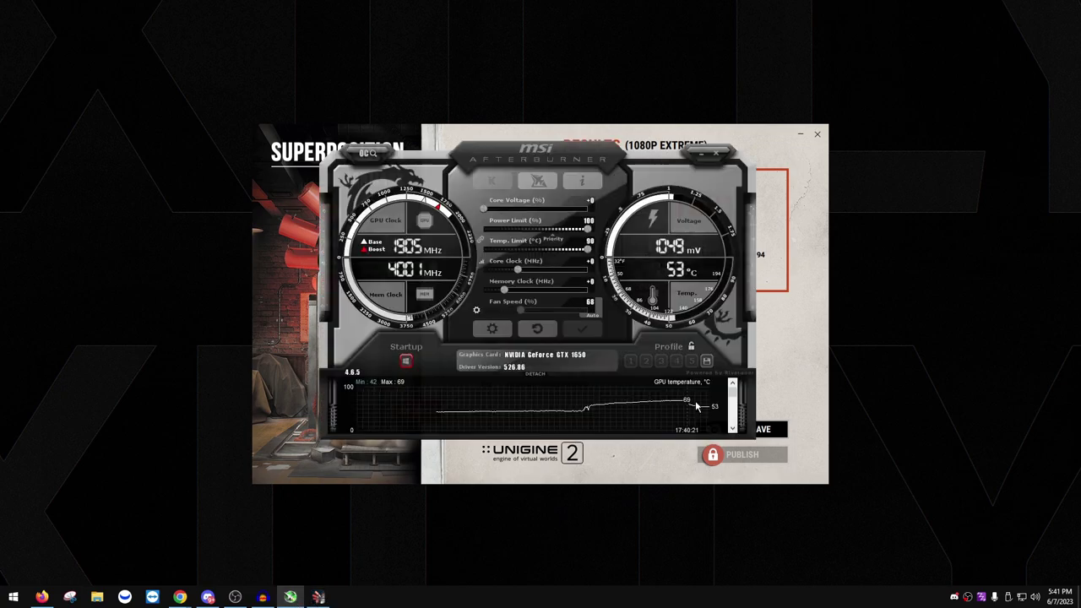
{"action": "left_click", "coordinate": [732, 429]}
{"action": "left_click", "coordinate": [732, 429]}
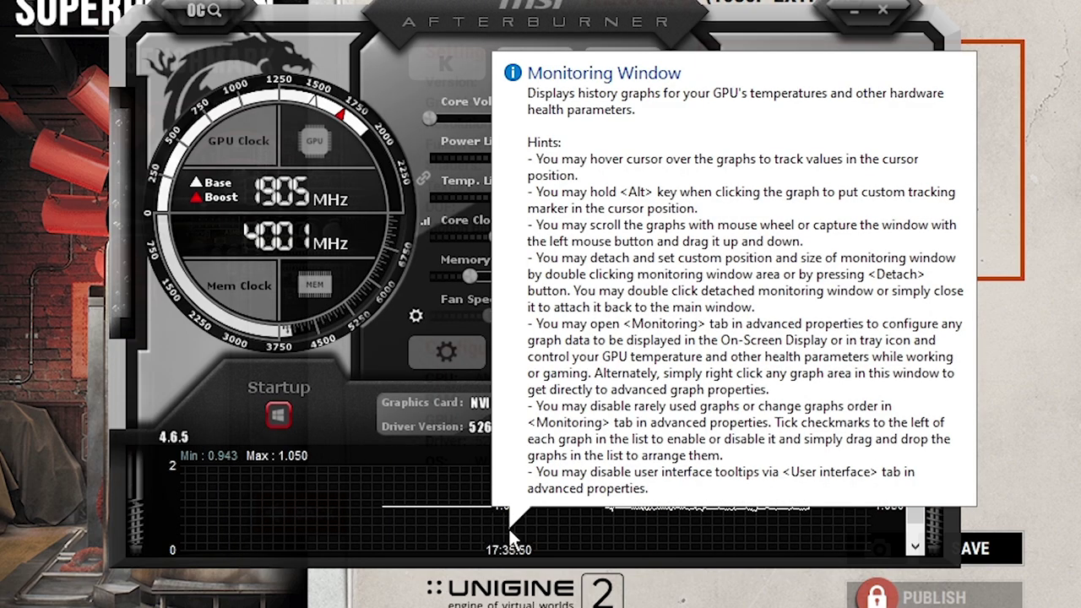
{"action": "mouse_move", "coordinate": [507, 526]}
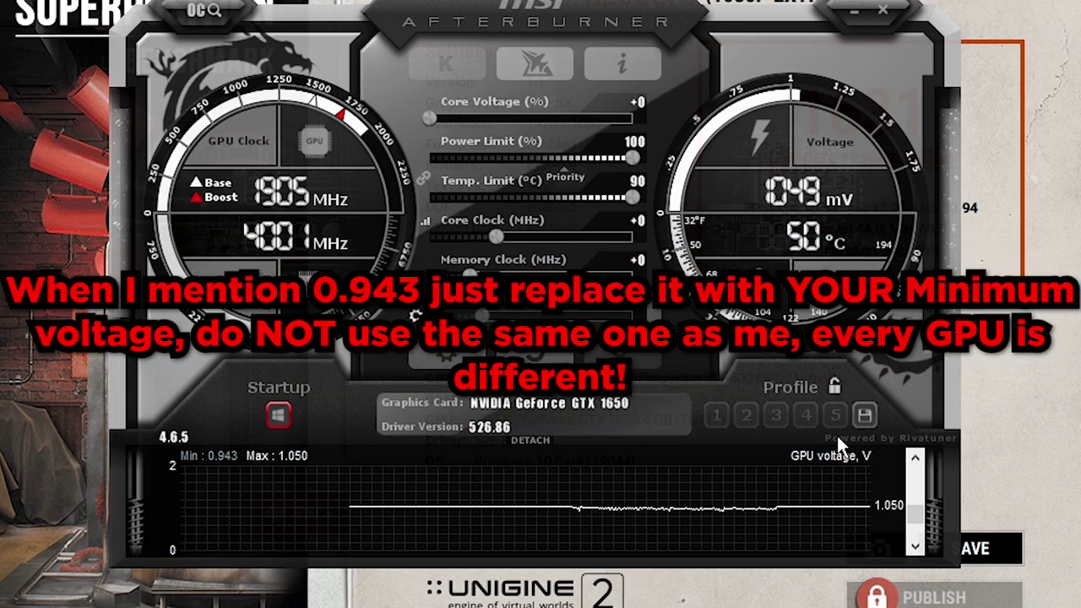
{"action": "mouse_move", "coordinate": [732, 482]}
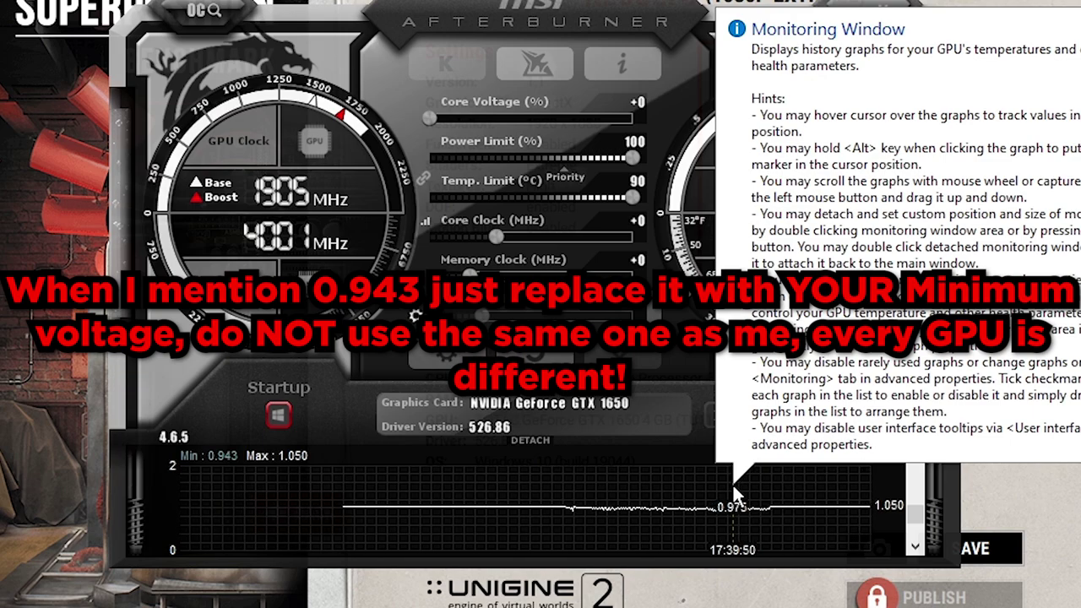
{"action": "scroll", "coordinate": [734, 491], "scroll_direction": "up", "scroll_amount": 5}
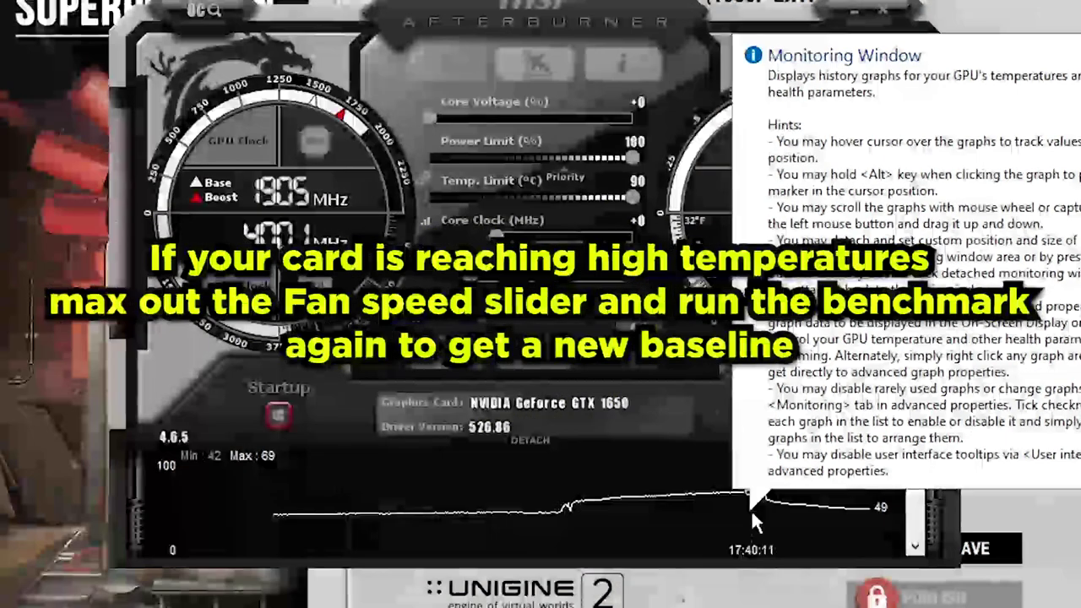
{"action": "mouse_move", "coordinate": [754, 511]}
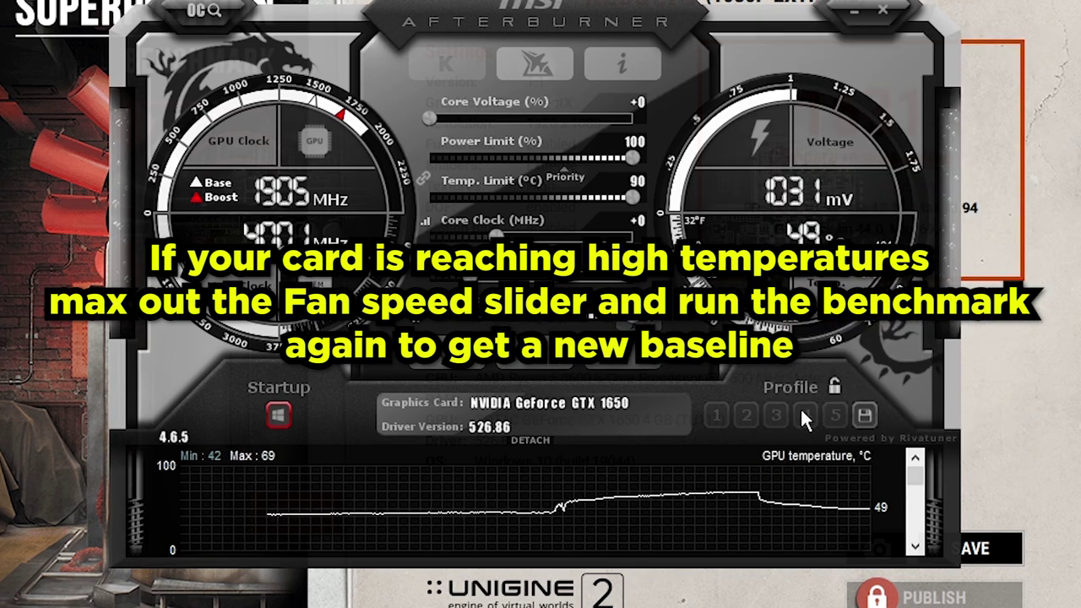
{"action": "mouse_move", "coordinate": [805, 419]}
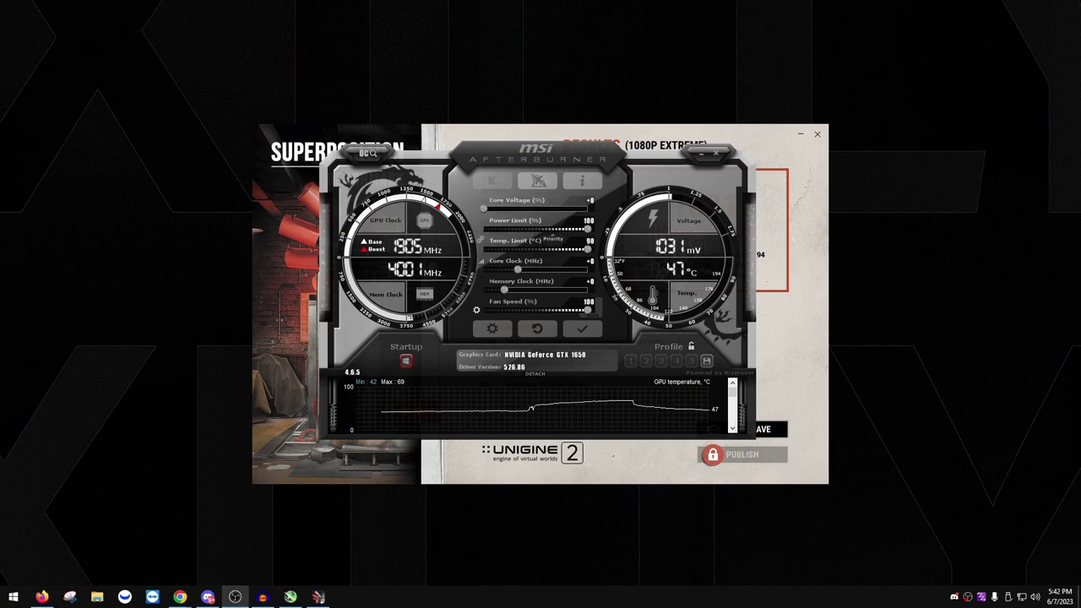
Lock the GPU voltage at the 943 mV point in the voltage/frequency curve editor and apply the changes.
{"action": "left_click", "coordinate": [529, 410]}
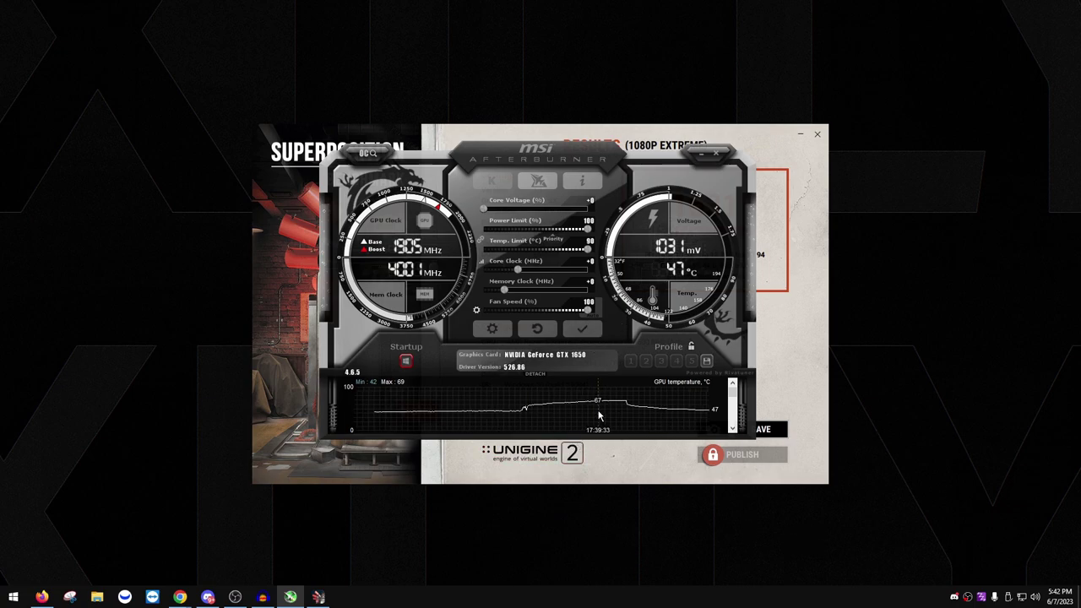
{"action": "mouse_move", "coordinate": [597, 413]}
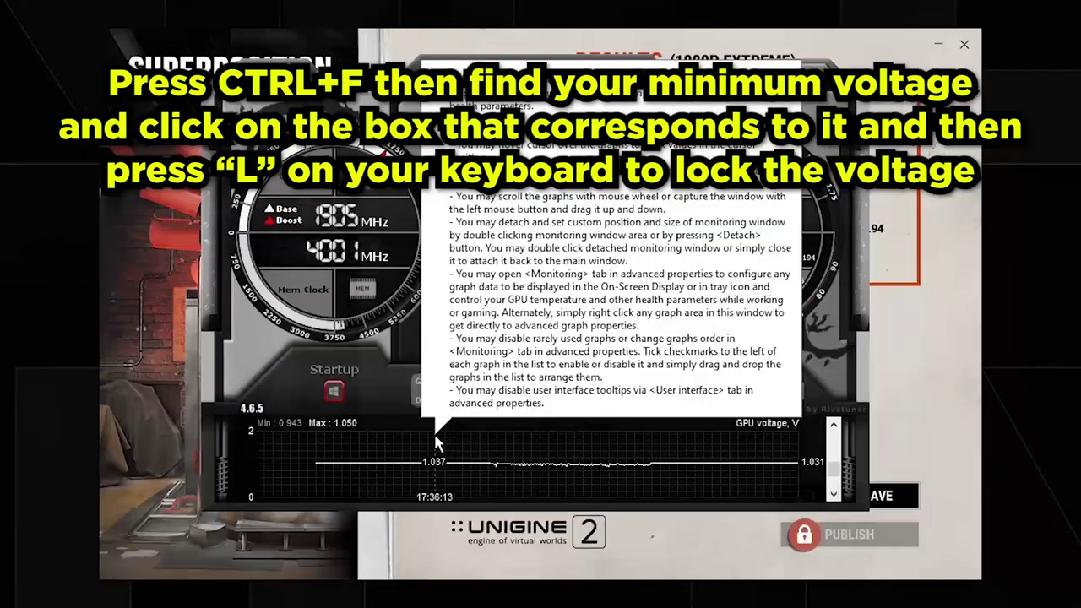
{"action": "key", "text": "ctrl+f"}
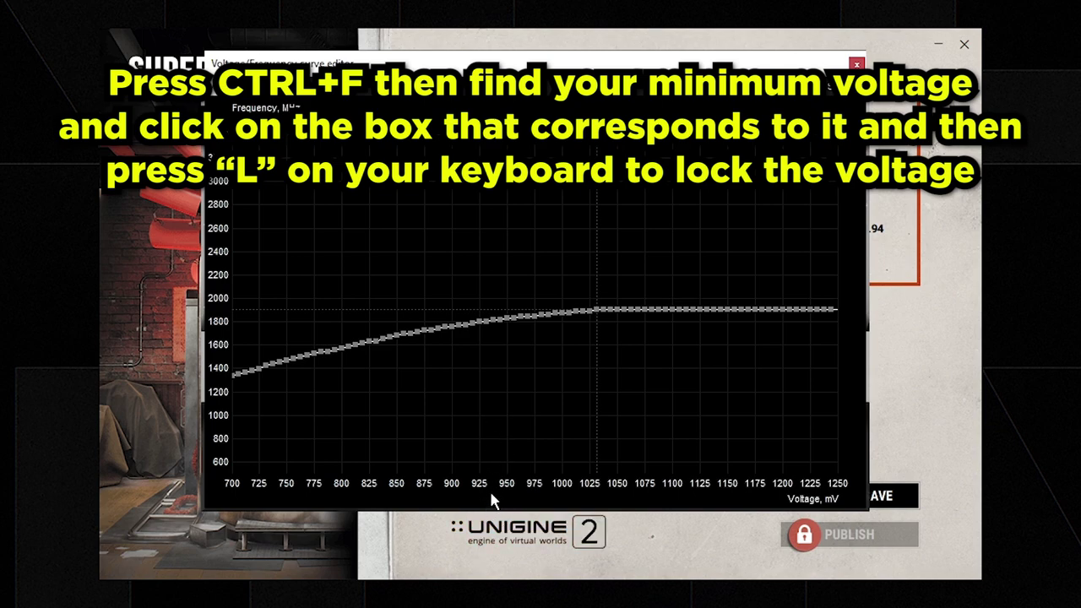
{"action": "left_click", "coordinate": [500, 324]}
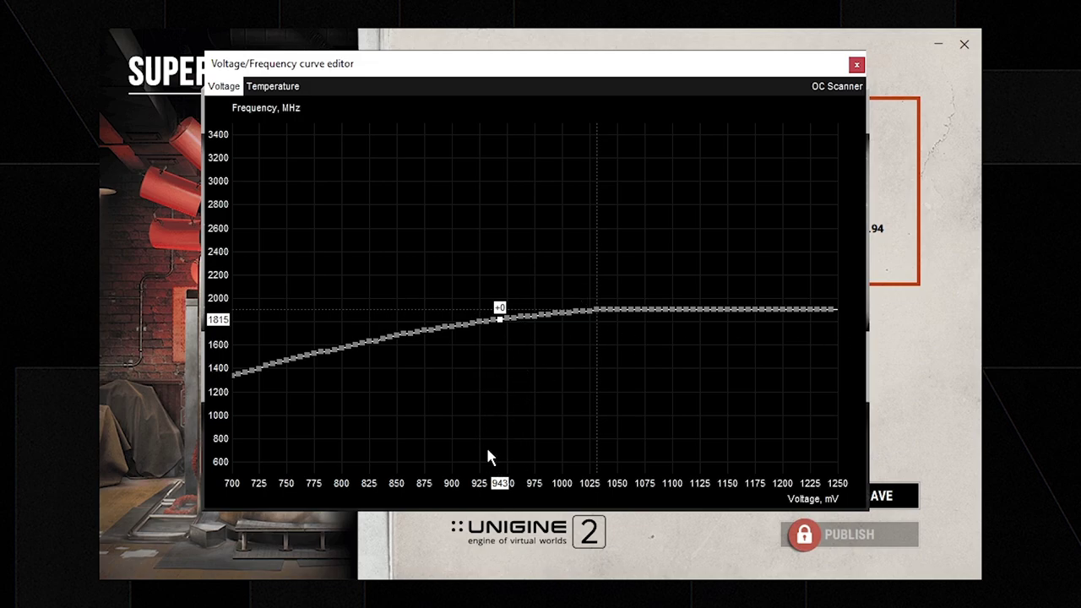
{"action": "key", "text": "l"}
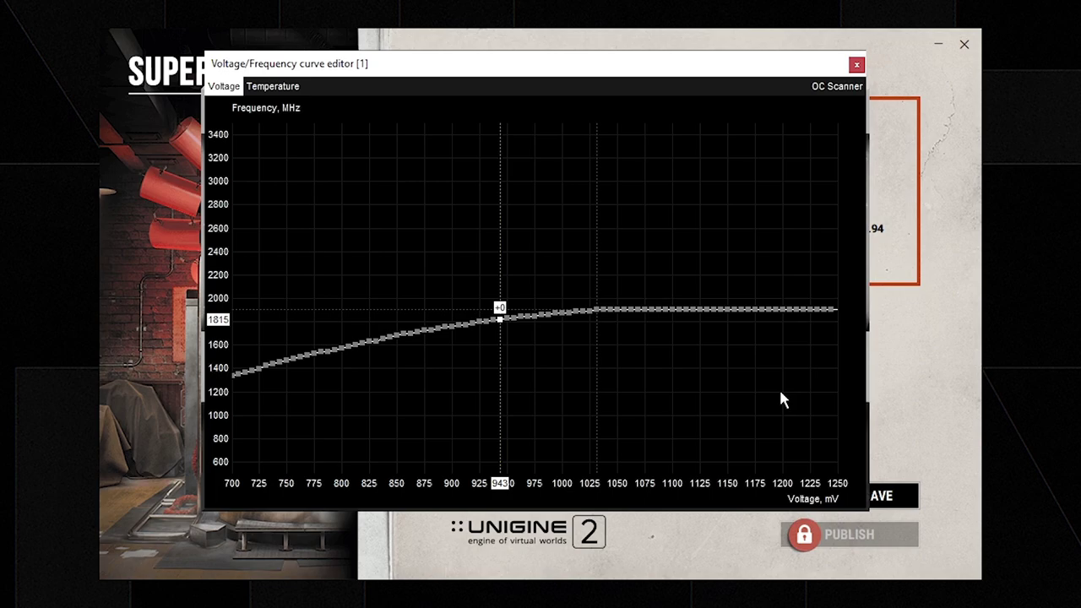
{"action": "left_click", "coordinate": [857, 64]}
{"action": "left_click", "coordinate": [617, 349]}
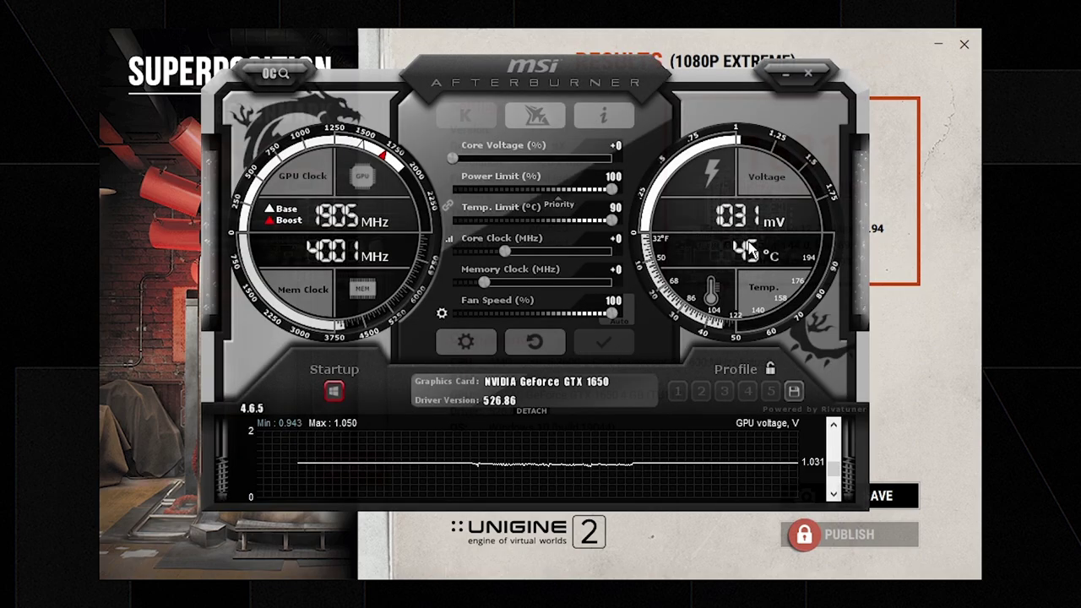
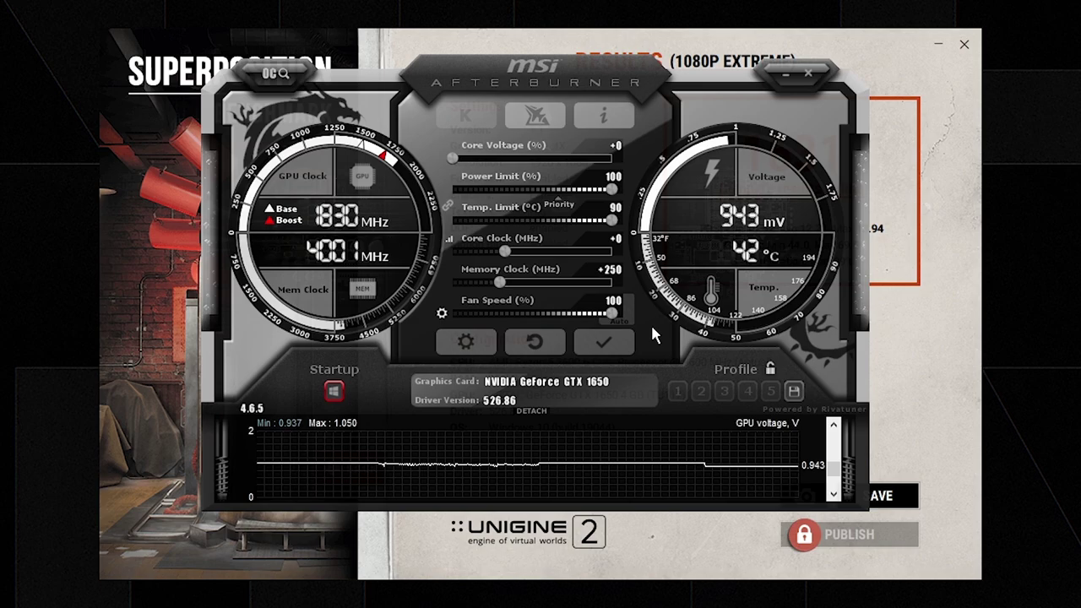
Switch to Superposition, leave the previous results page and run the 1080p Extreme performance benchmark again.
{"action": "left_click", "coordinate": [909, 338]}
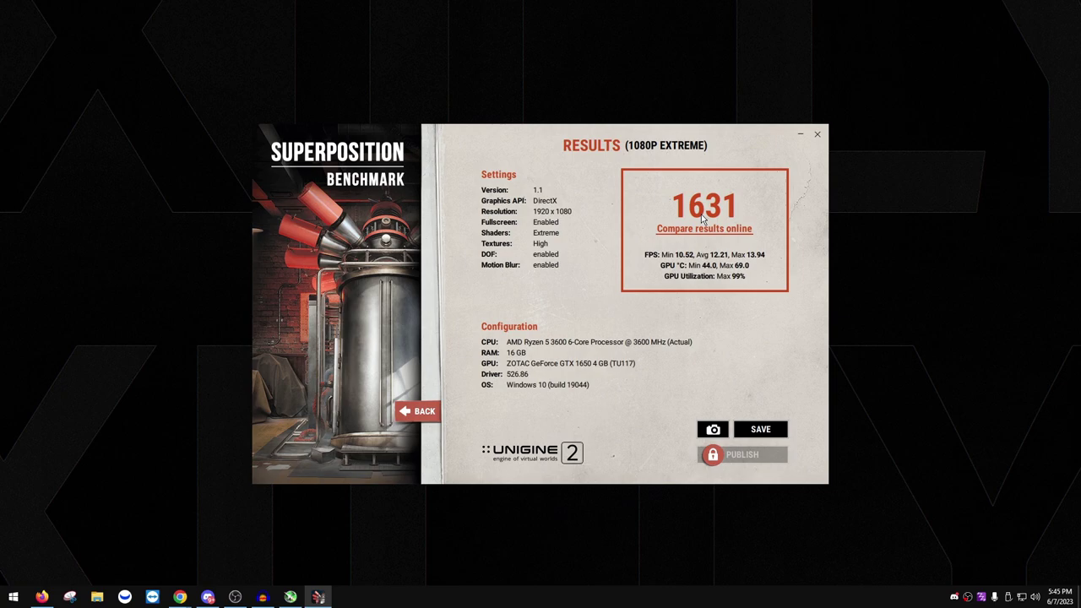
{"action": "left_click", "coordinate": [290, 597]}
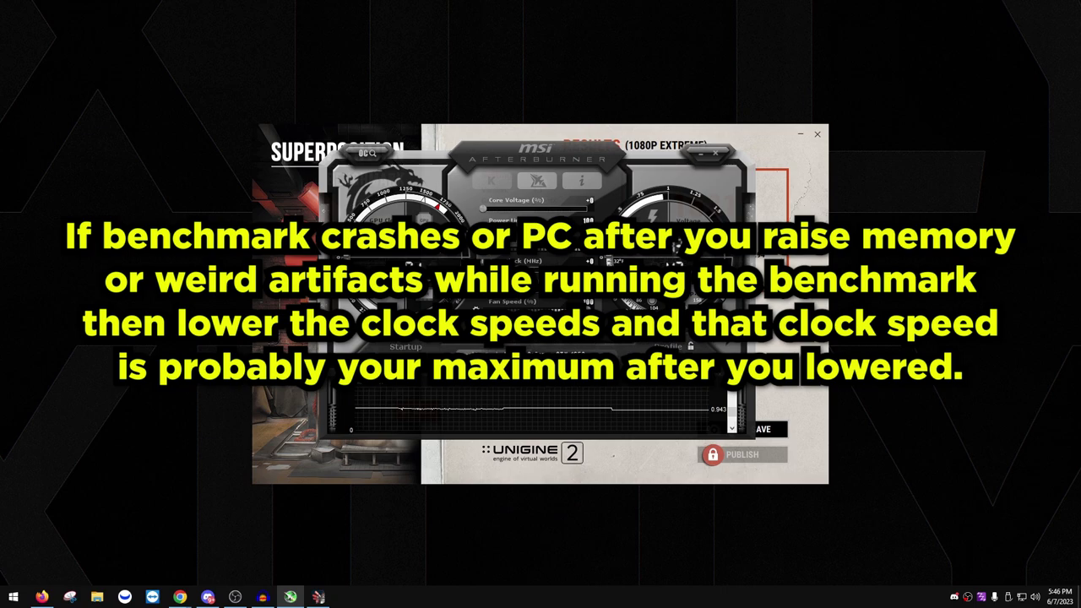
{"action": "left_click", "coordinate": [757, 348]}
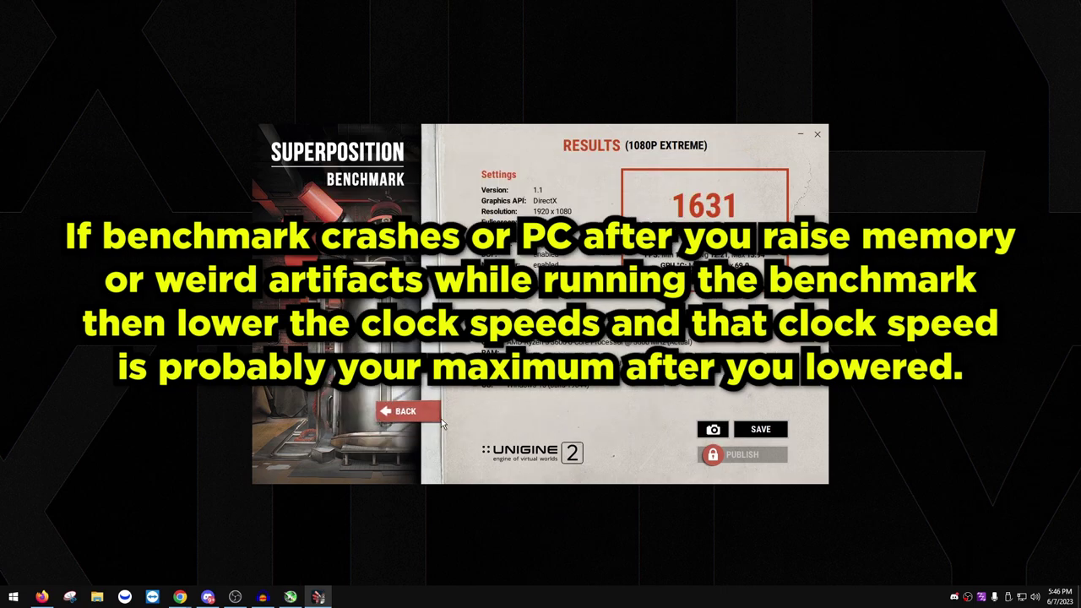
{"action": "left_click", "coordinate": [363, 410]}
{"action": "left_click", "coordinate": [782, 457]}
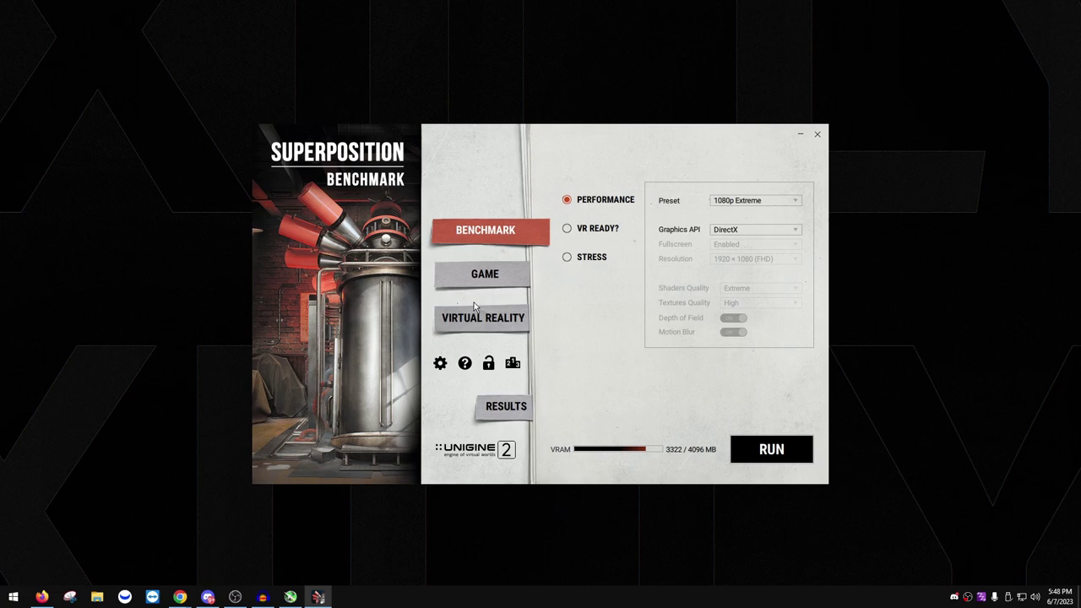
Open Superposition's game mode and compare its preset settings with those of the benchmark mode.
{"action": "left_click", "coordinate": [508, 270]}
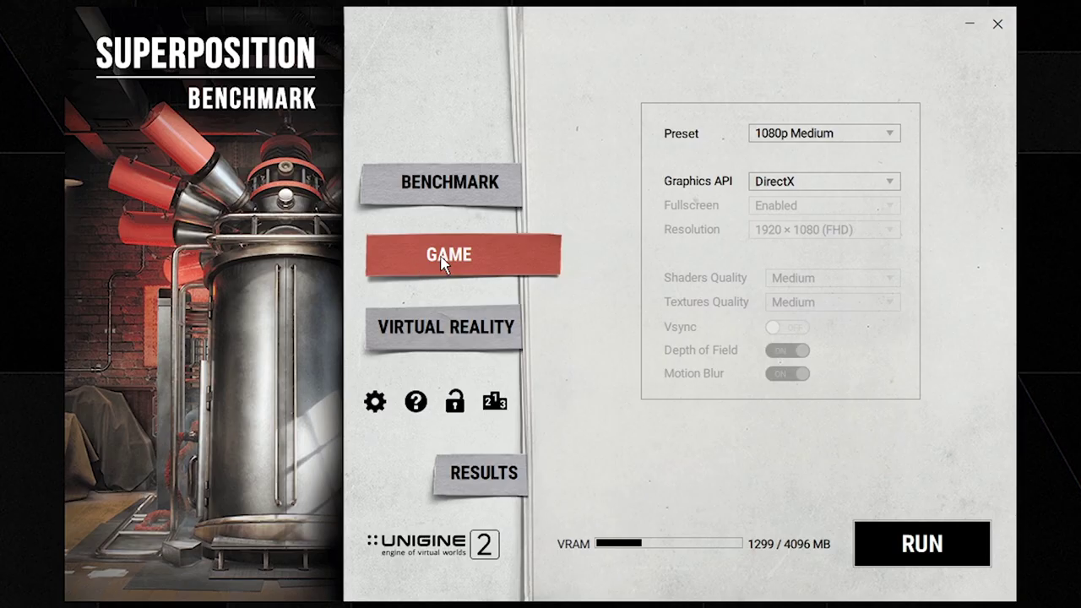
{"action": "left_click", "coordinate": [704, 202]}
{"action": "left_click", "coordinate": [485, 184]}
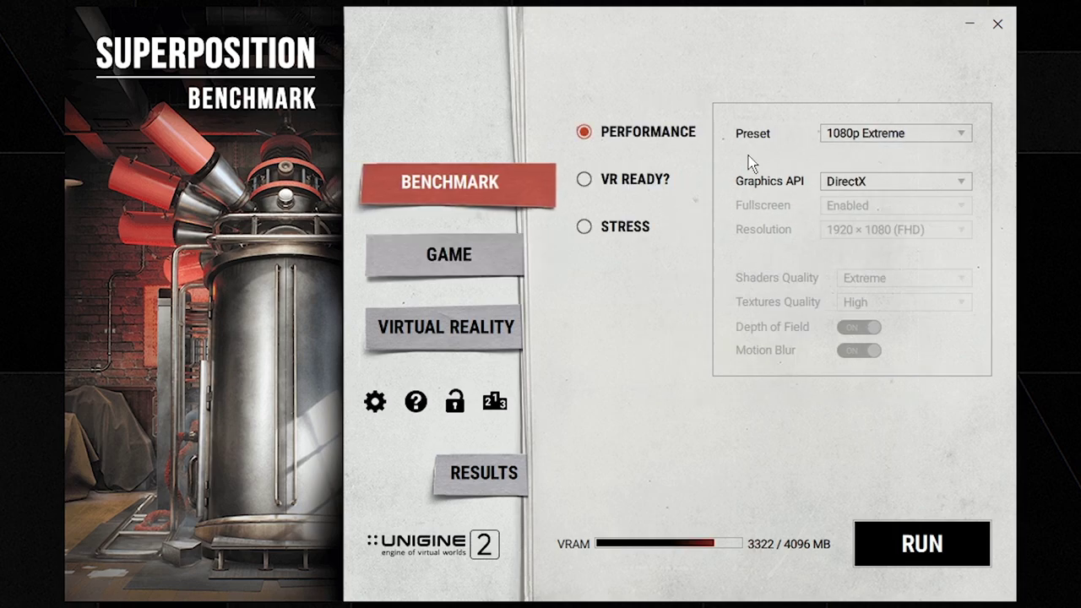
{"action": "left_click", "coordinate": [499, 294]}
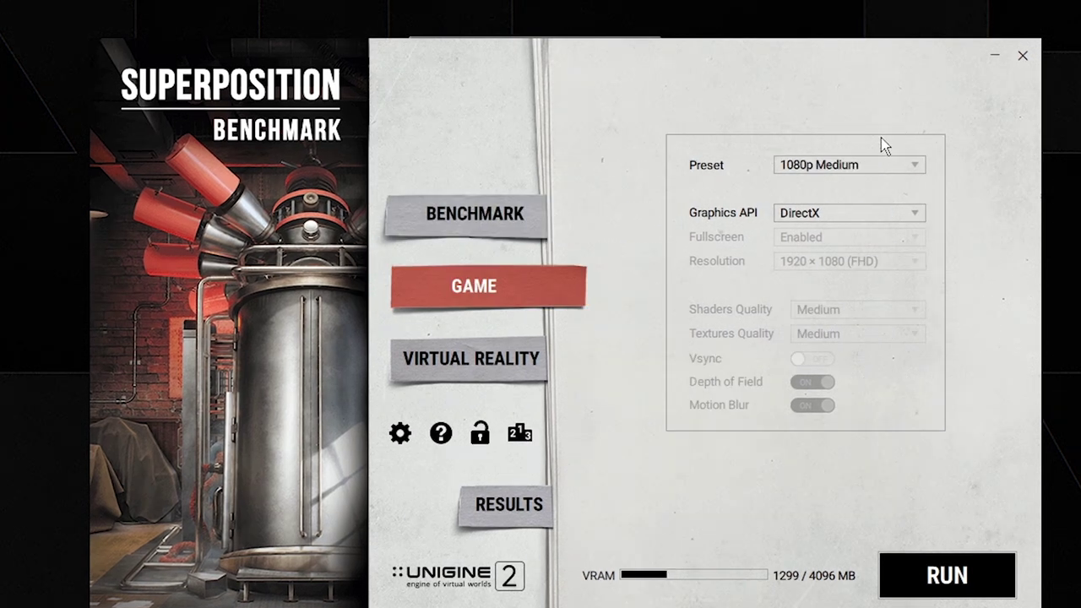
{"action": "left_click", "coordinate": [853, 167]}
{"action": "left_click", "coordinate": [501, 210]}
{"action": "left_click", "coordinate": [502, 210]}
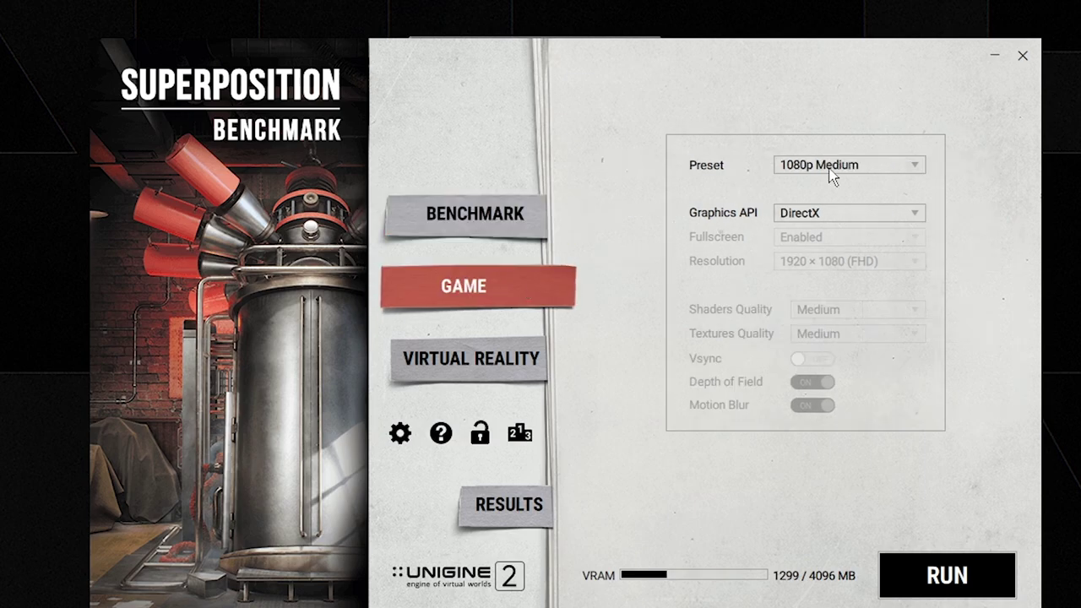
Set the game mode's preset to 1080p Extreme and run it.
{"action": "left_click", "coordinate": [900, 167]}
{"action": "left_click", "coordinate": [853, 256]}
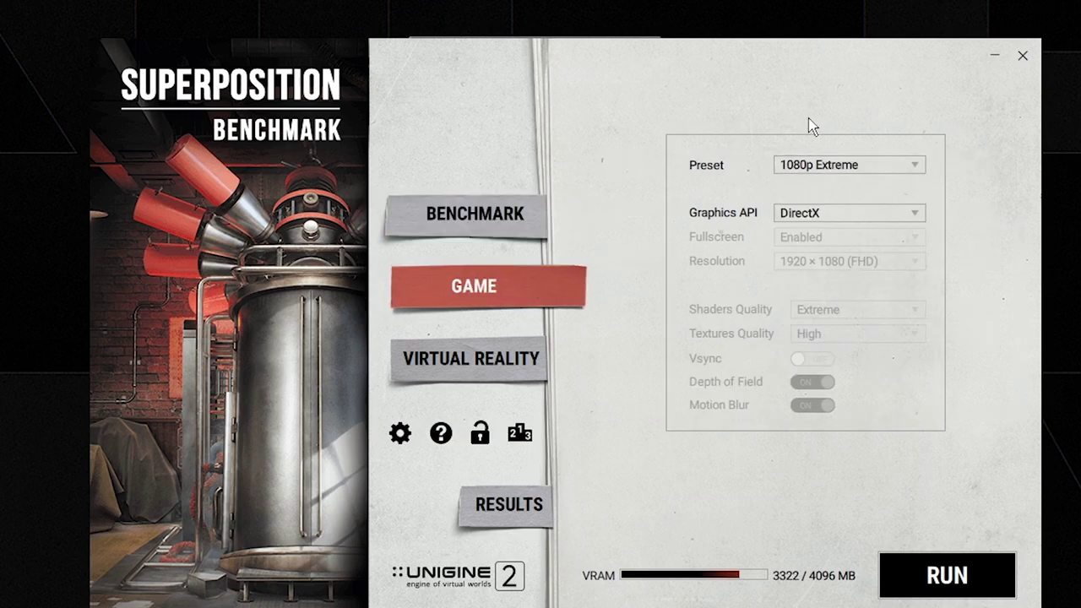
{"action": "left_click", "coordinate": [955, 596]}
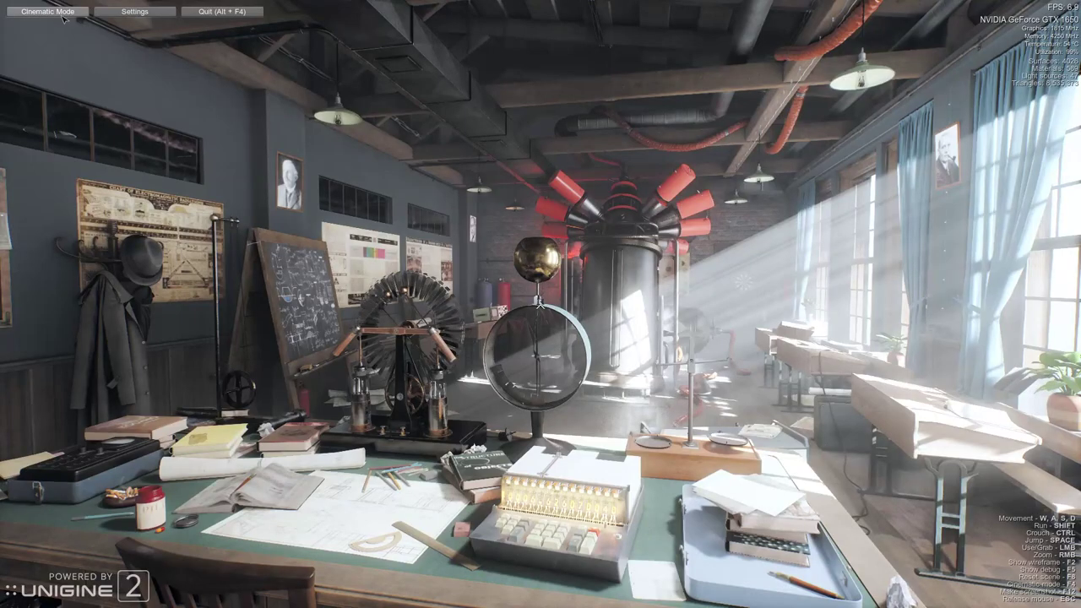
Switch the running Superposition scene to cinematic mode for the stability check, and quit it.
{"action": "left_click", "coordinate": [121, 37]}
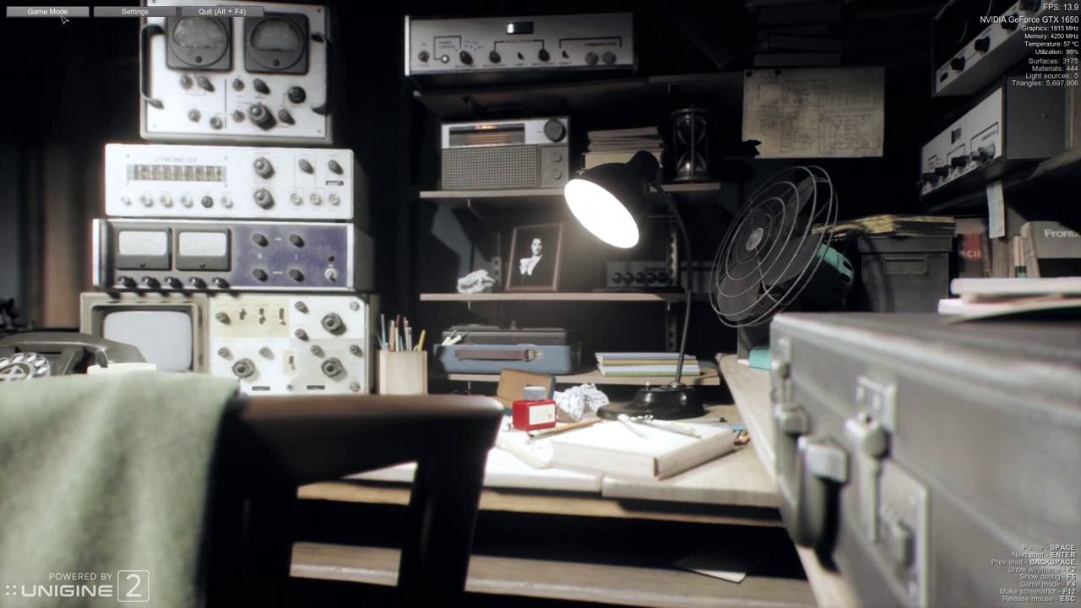
{"action": "key", "text": "alt+F4"}
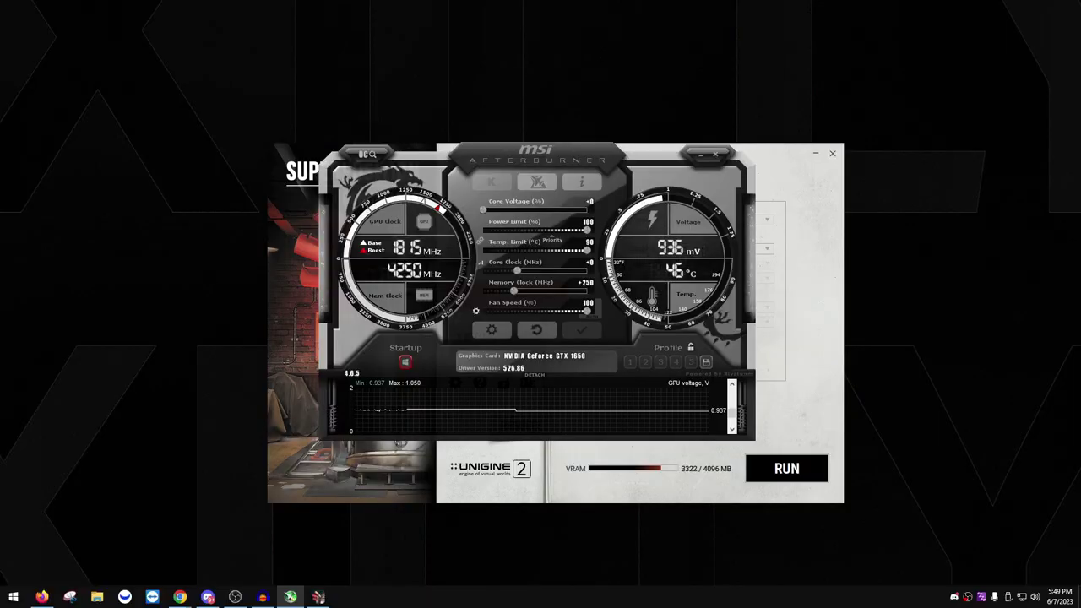
Switch to OCCT, select the VRAM stability test, raise its memory setting to at least 96% and start the test.
{"action": "key", "text": "alt+Tab"}
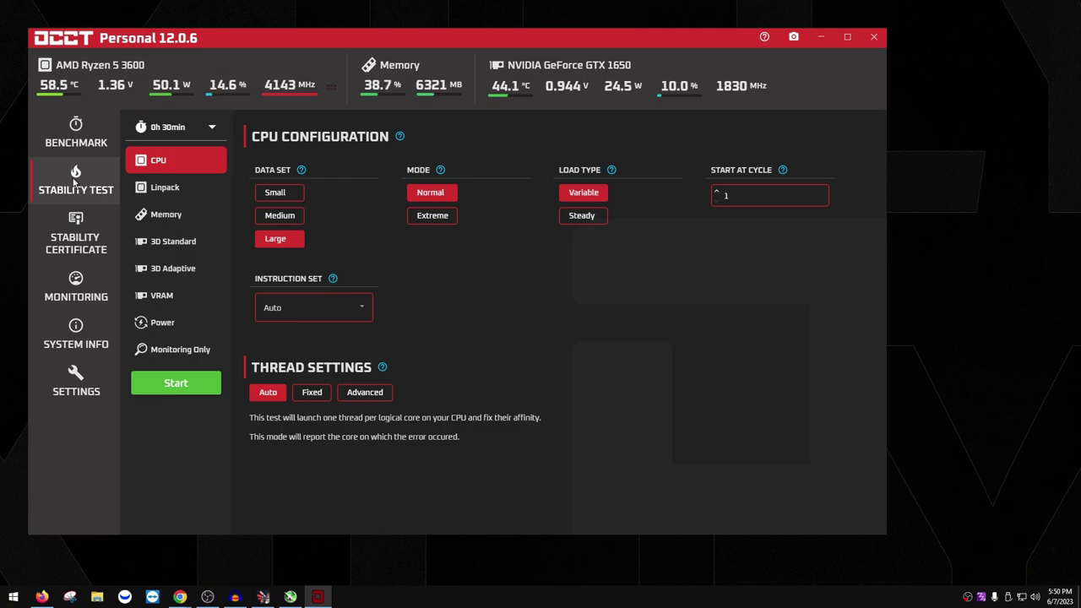
{"action": "left_click", "coordinate": [152, 297]}
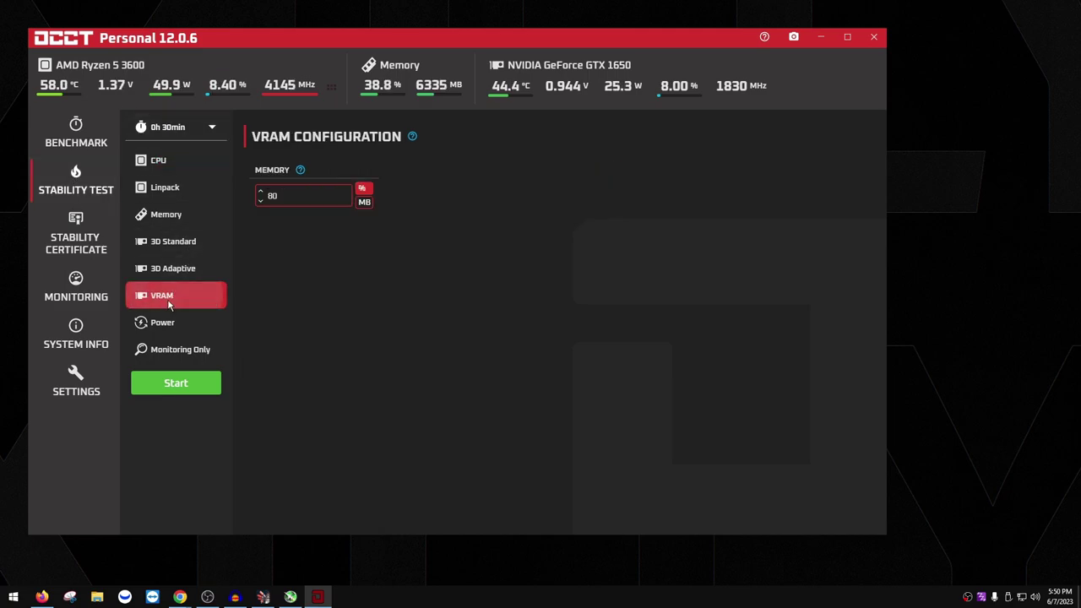
{"action": "left_click", "coordinate": [260, 191]}
{"action": "left_click", "coordinate": [260, 191]}
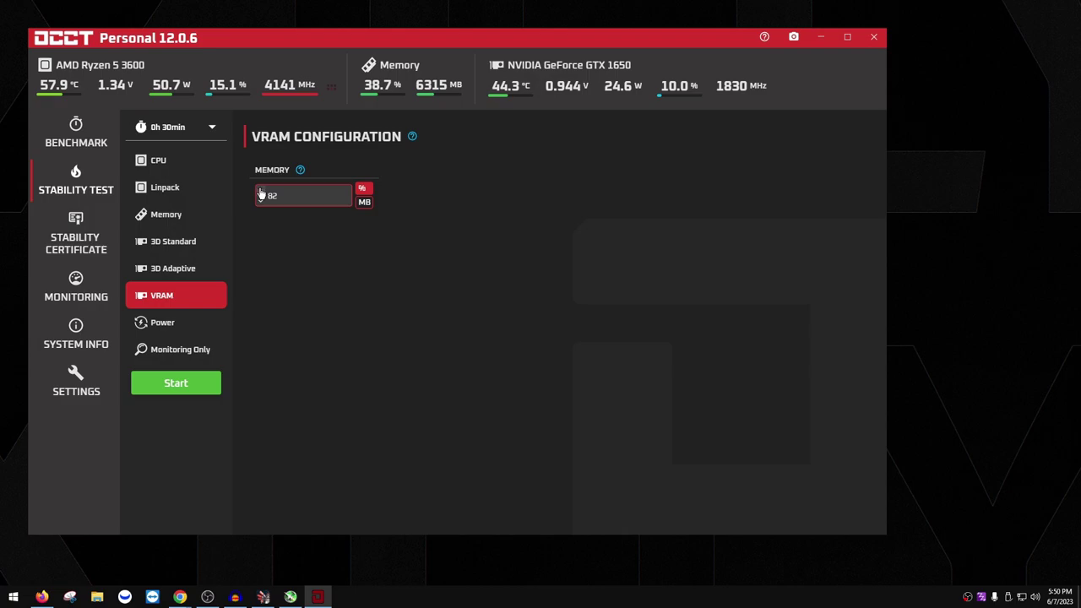
{"action": "left_click", "coordinate": [260, 191]}
{"action": "left_click", "coordinate": [260, 191]}
{"action": "left_click", "coordinate": [261, 191]}
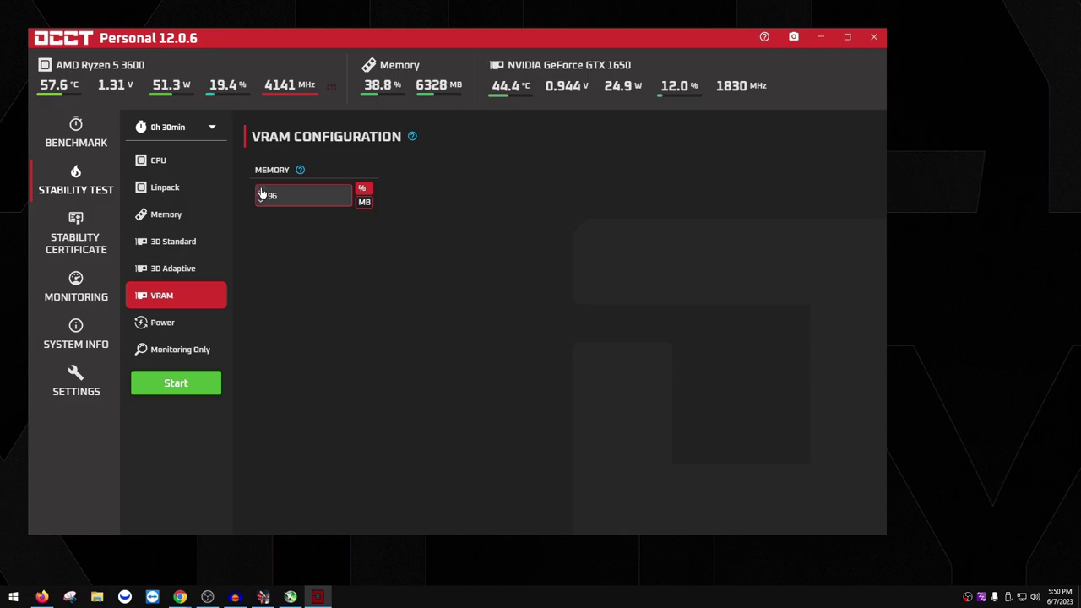
{"action": "left_click", "coordinate": [260, 190]}
{"action": "left_click", "coordinate": [176, 383]}
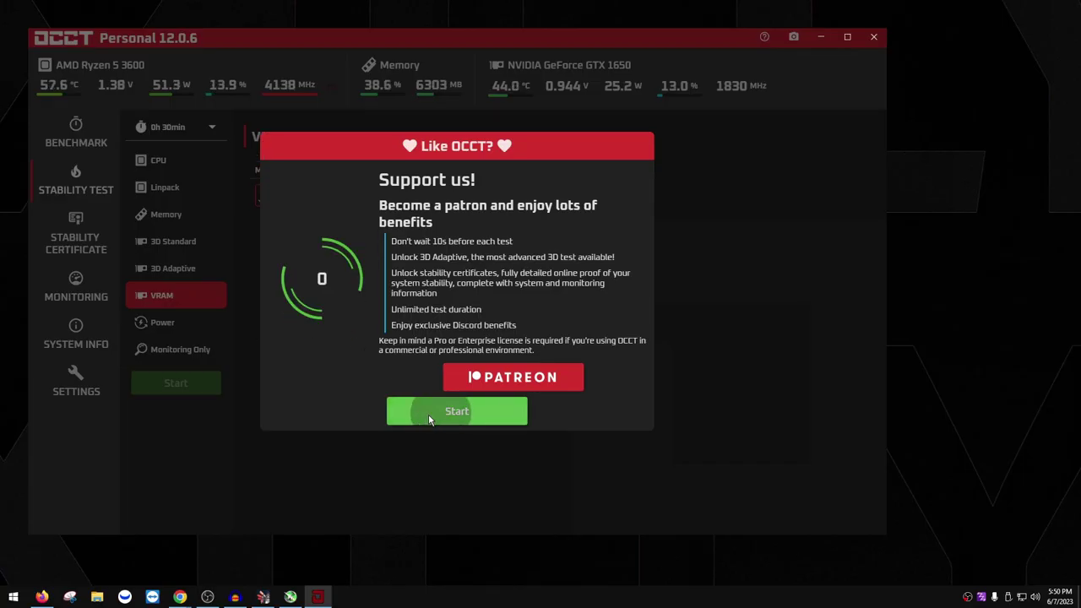
{"action": "left_click", "coordinate": [428, 413]}
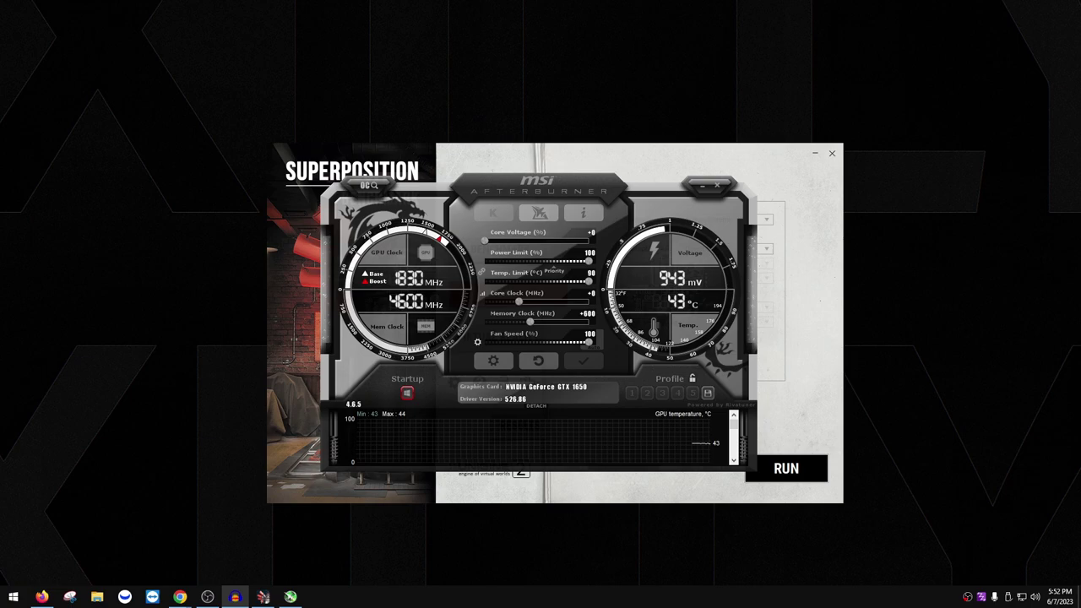
In Afterburner's voltage/frequency curve editor, raise the 943 mV point by 105 MHz to 1935 MHz, close the editor and apply the change.
{"action": "mouse_move", "coordinate": [595, 294]}
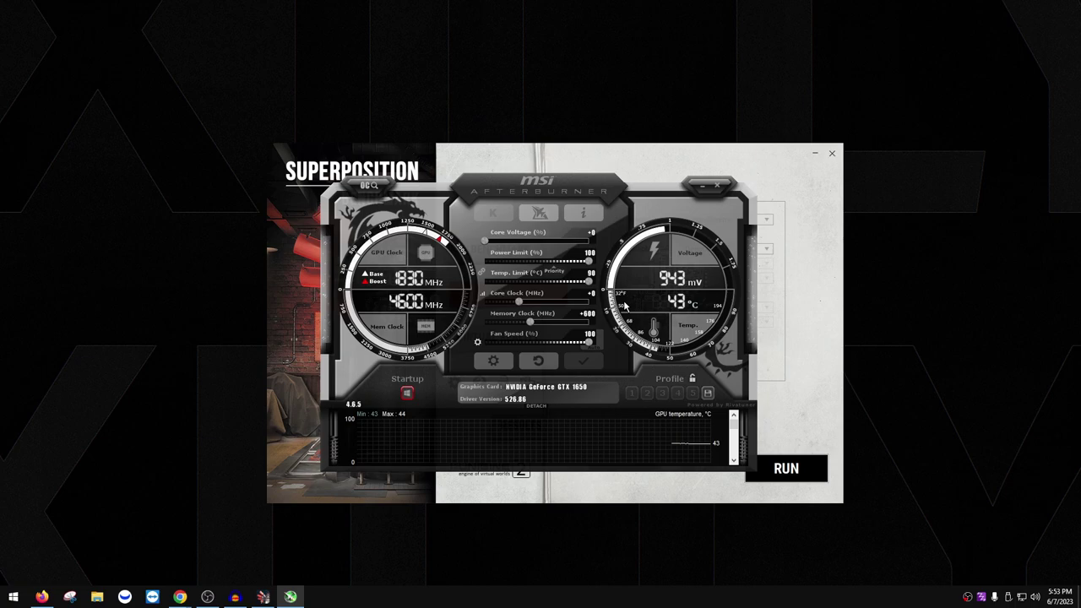
{"action": "key", "text": "ctrl+f"}
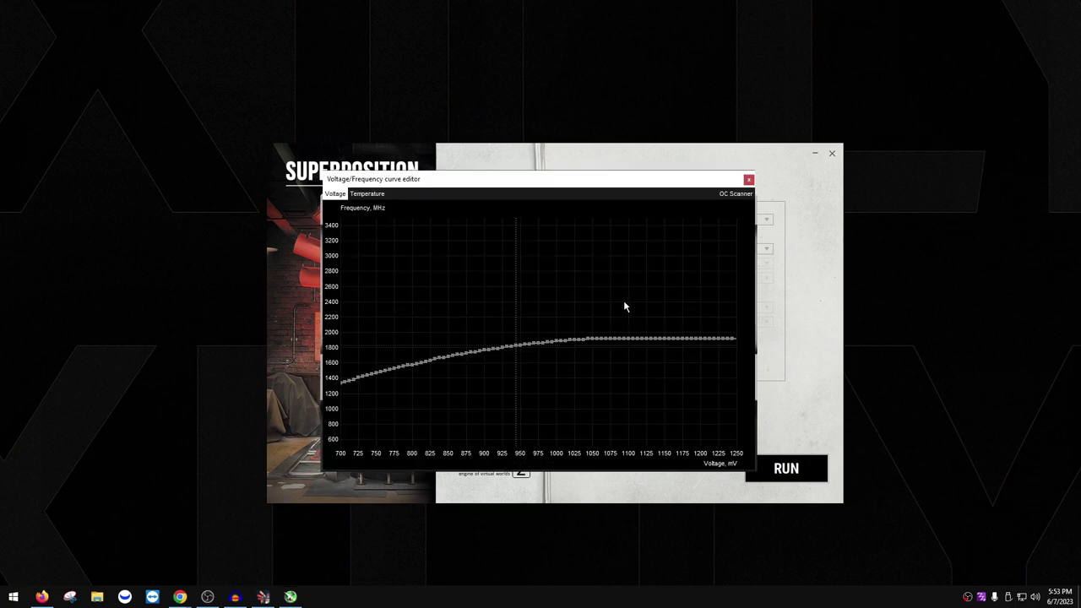
{"action": "left_click", "coordinate": [516, 352]}
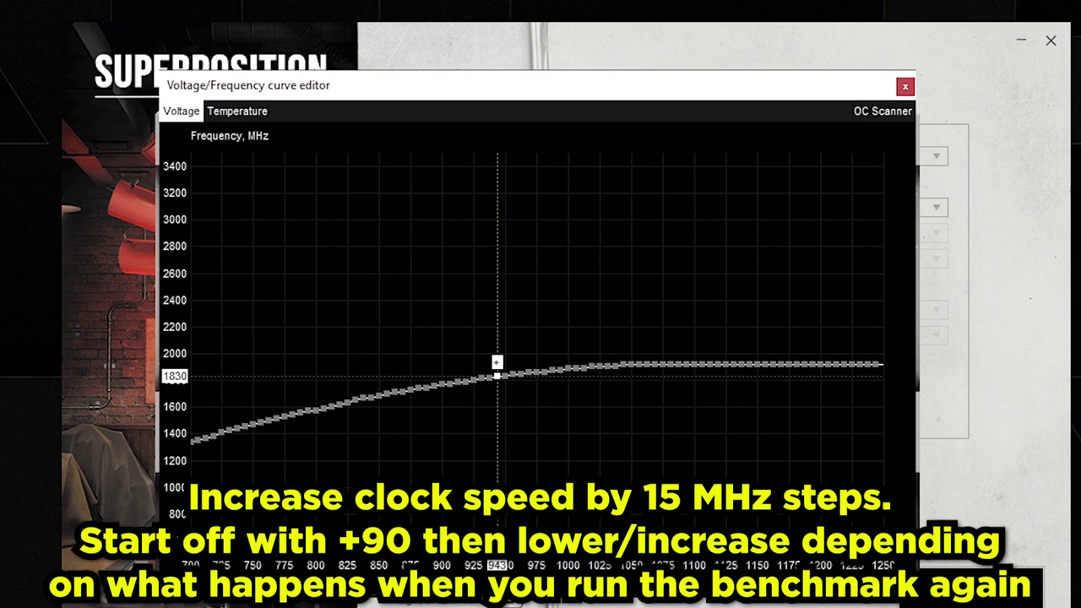
{"action": "left_click_drag", "start_coordinate": [497, 375], "coordinate": [496, 362]}
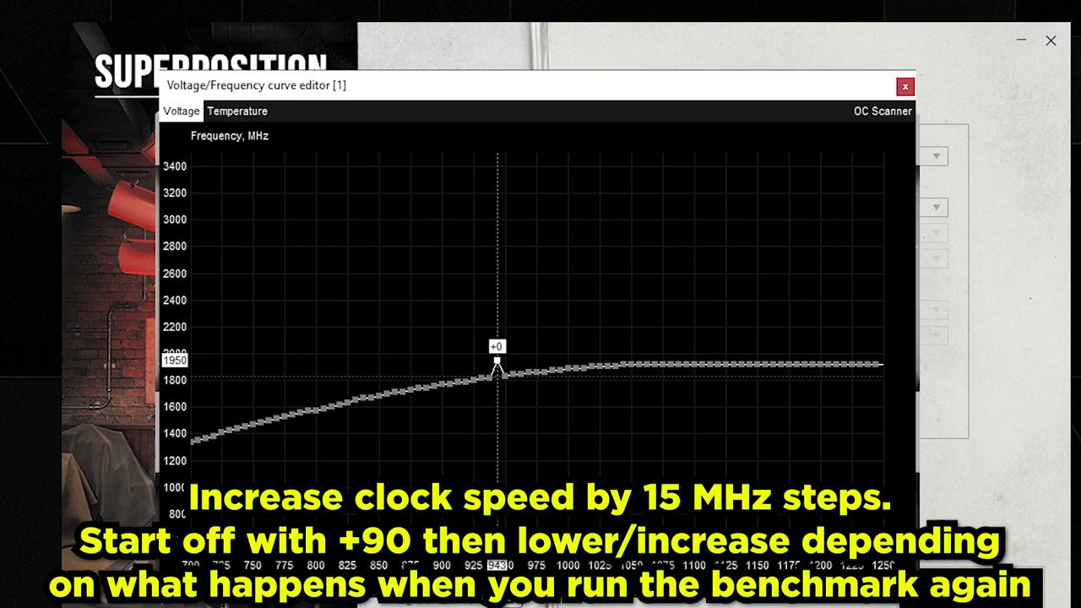
{"action": "left_click_drag", "start_coordinate": [496, 364], "coordinate": [497, 369]}
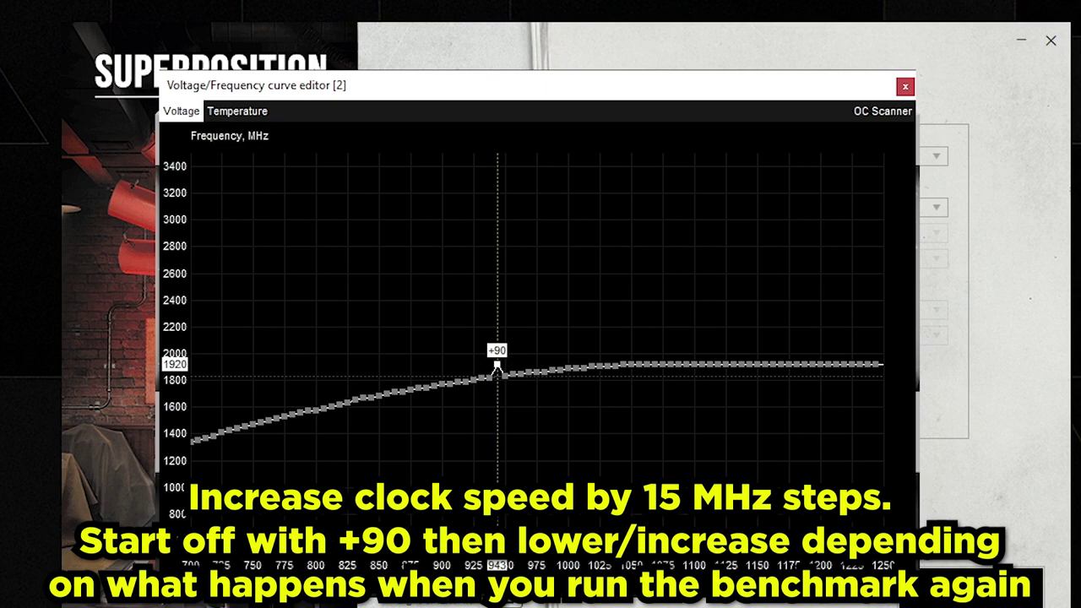
{"action": "left_click_drag", "start_coordinate": [497, 369], "coordinate": [496, 366]}
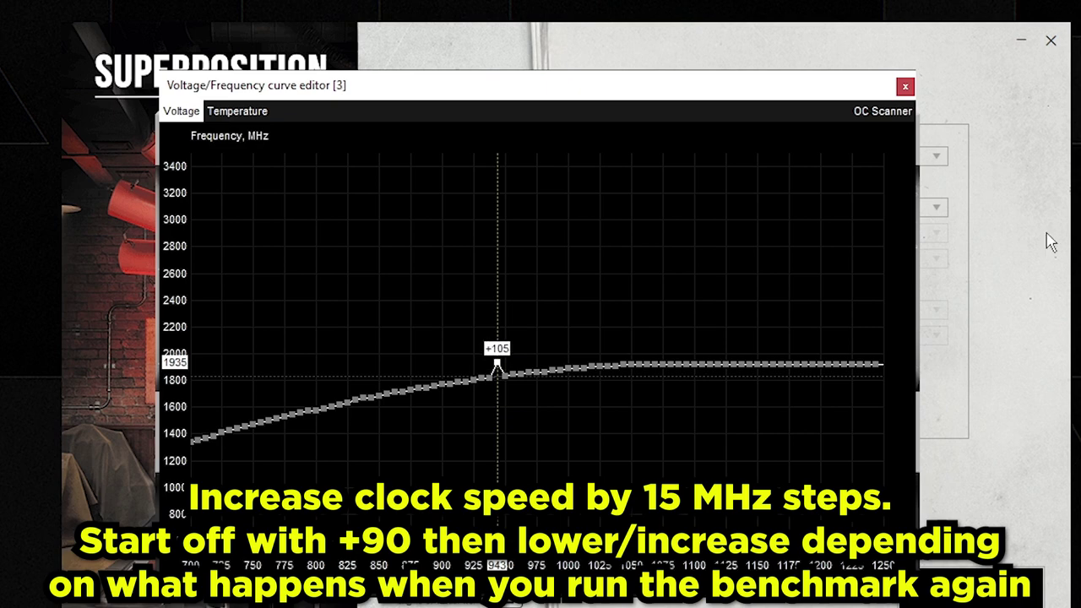
{"action": "left_click", "coordinate": [904, 86]}
{"action": "left_click", "coordinate": [635, 404]}
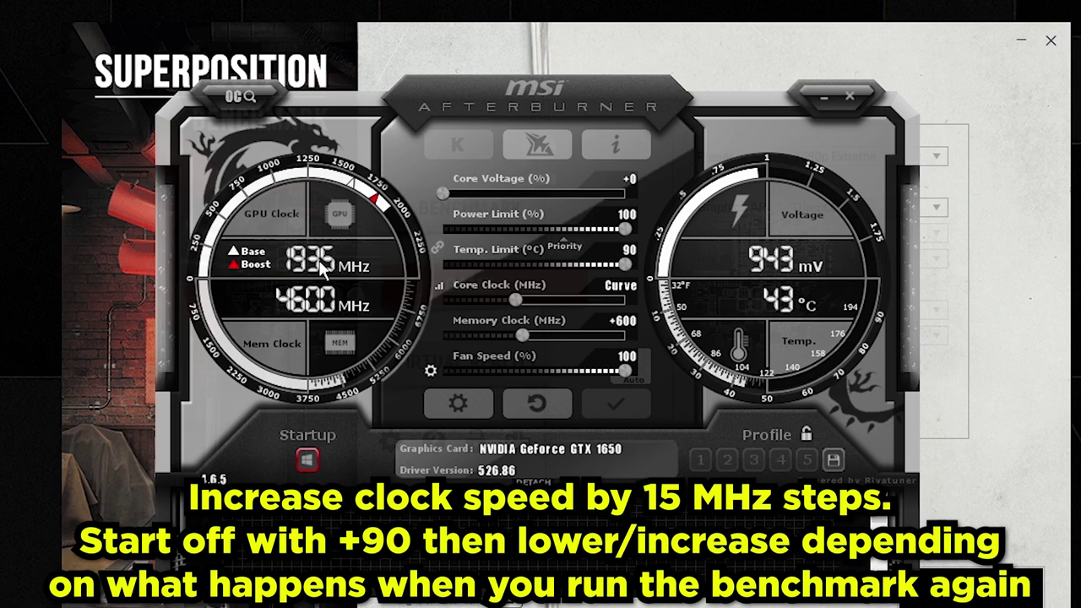
Switch to Superposition, view the benchmark mode's settings and return to game mode.
{"action": "left_click", "coordinate": [1040, 376]}
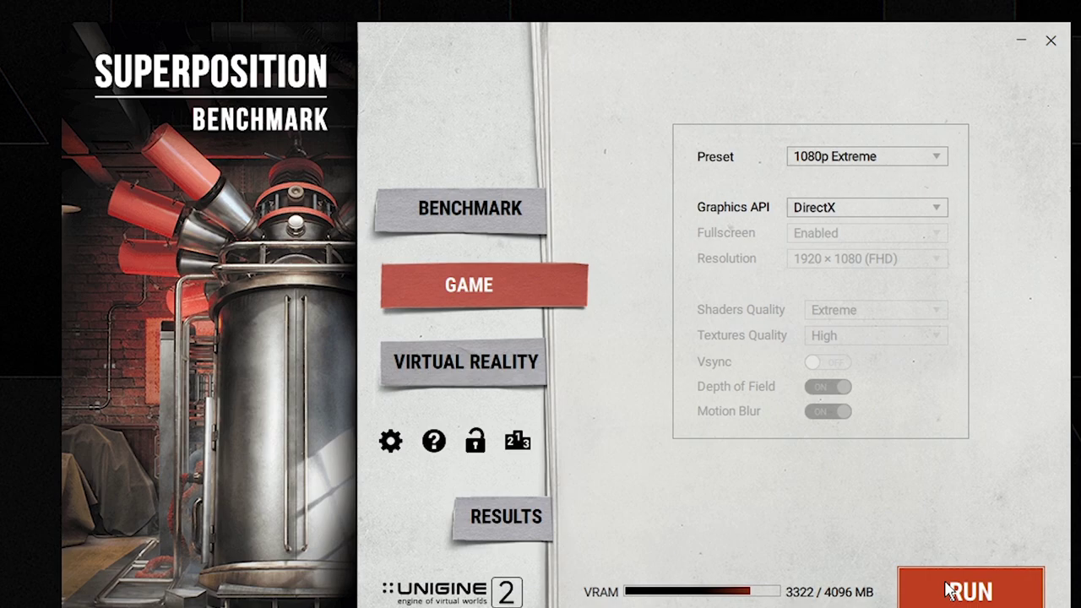
{"action": "left_click", "coordinate": [384, 230]}
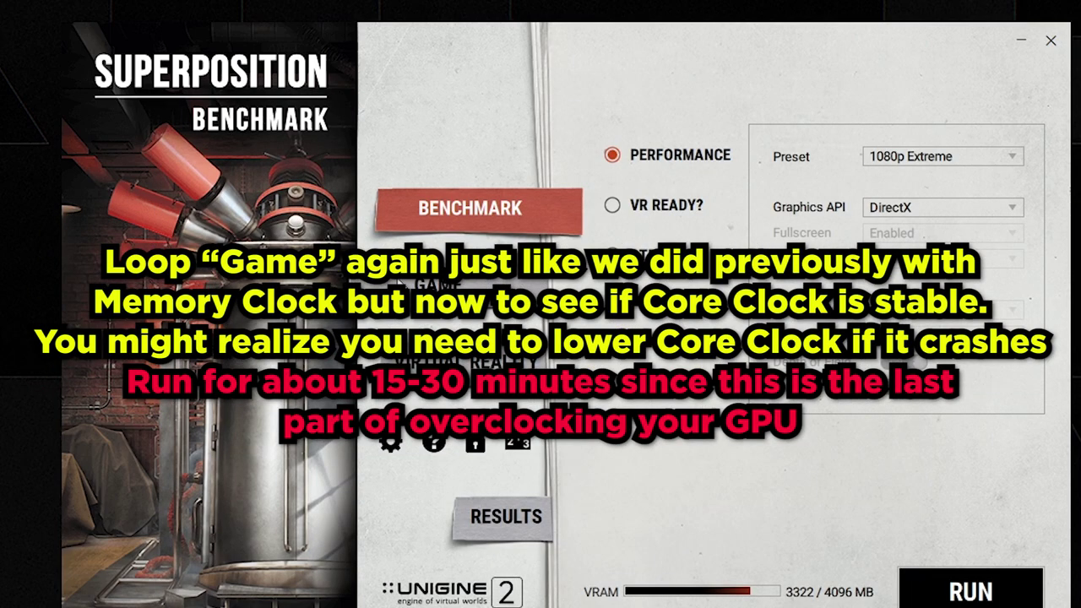
{"action": "left_click", "coordinate": [468, 284]}
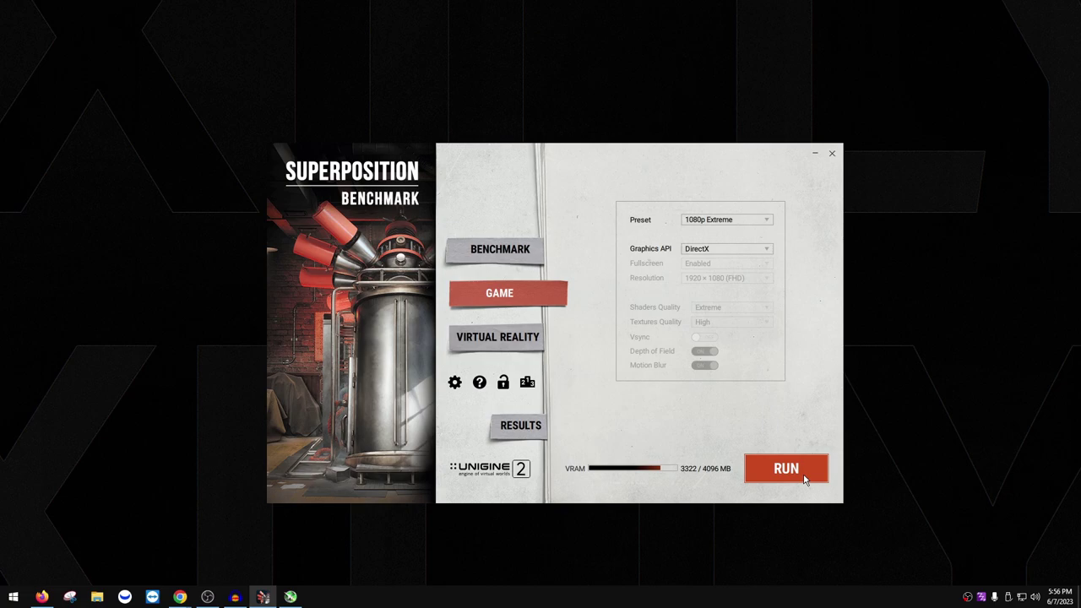
Switch to MSI Afterburner, save the current overclock to profile slot 1, lock the profiles and close the window.
{"action": "left_click", "coordinate": [290, 596]}
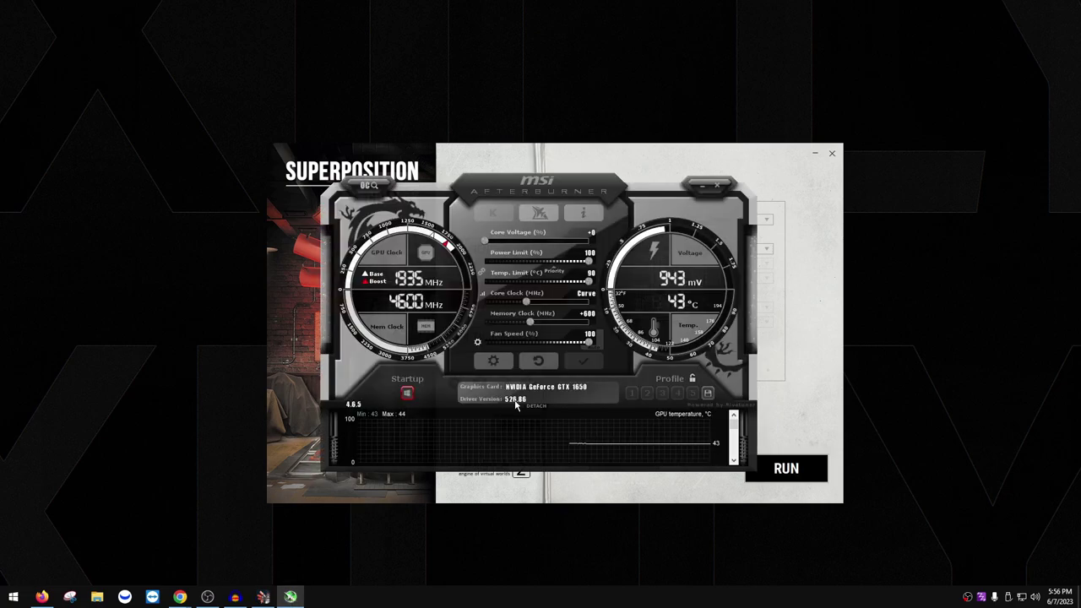
{"action": "mouse_move", "coordinate": [516, 403]}
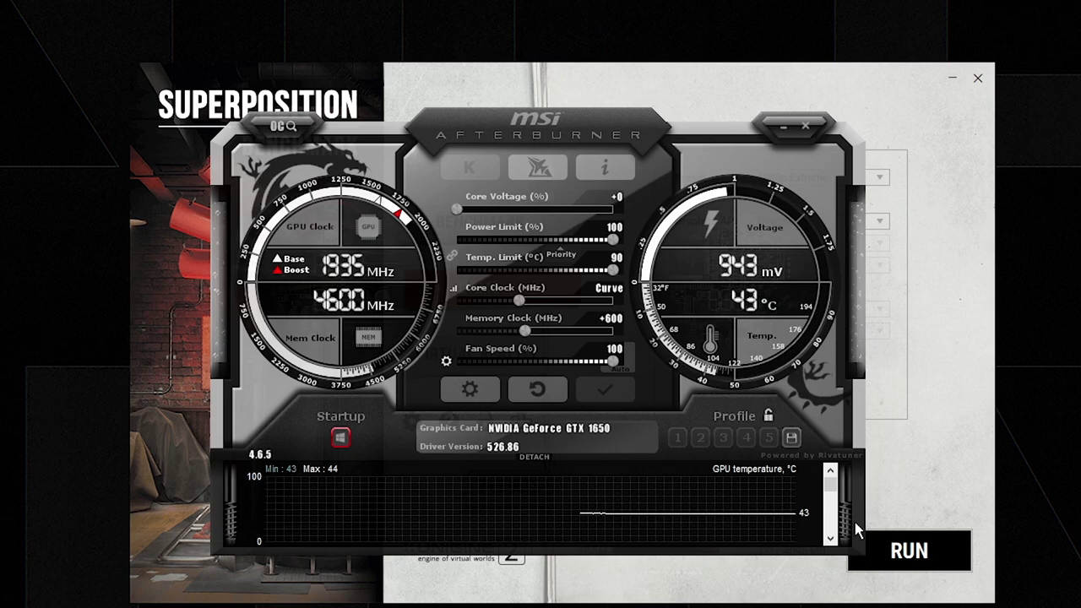
{"action": "left_click", "coordinate": [791, 436]}
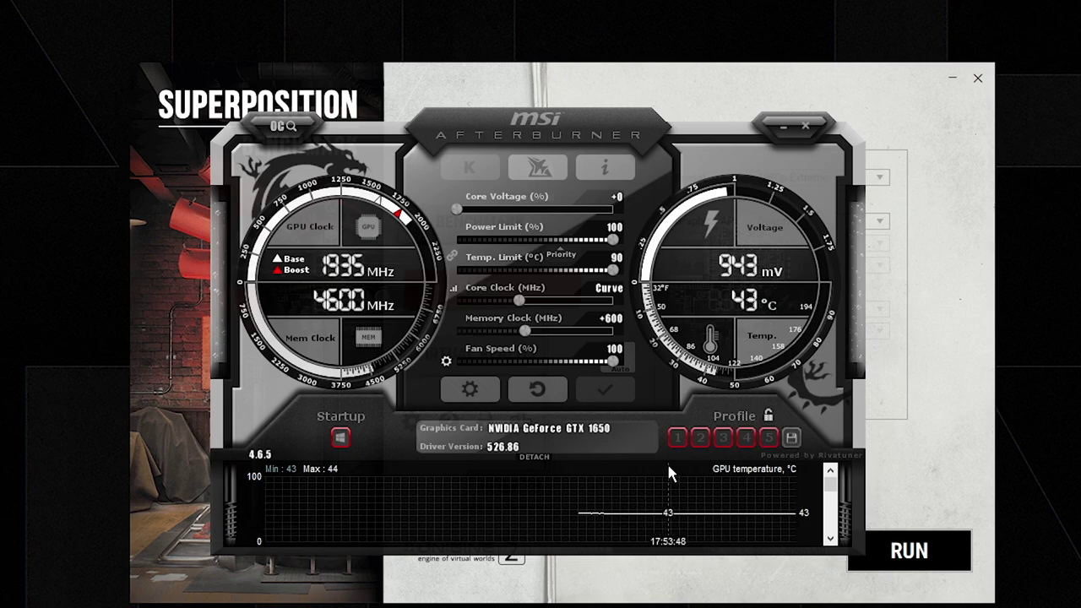
{"action": "left_click", "coordinate": [679, 439]}
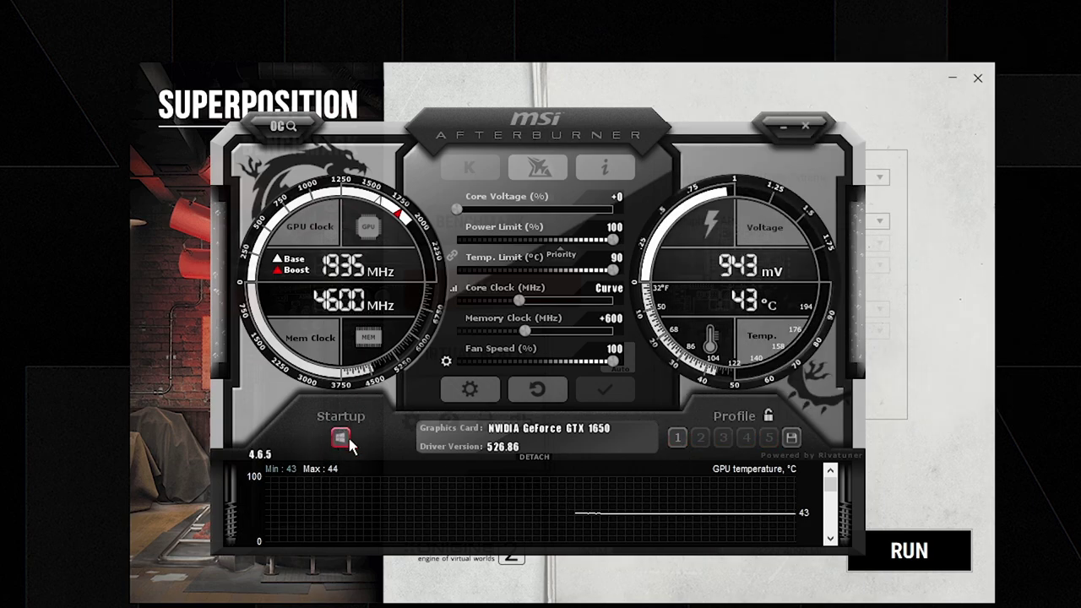
{"action": "left_click", "coordinate": [767, 417]}
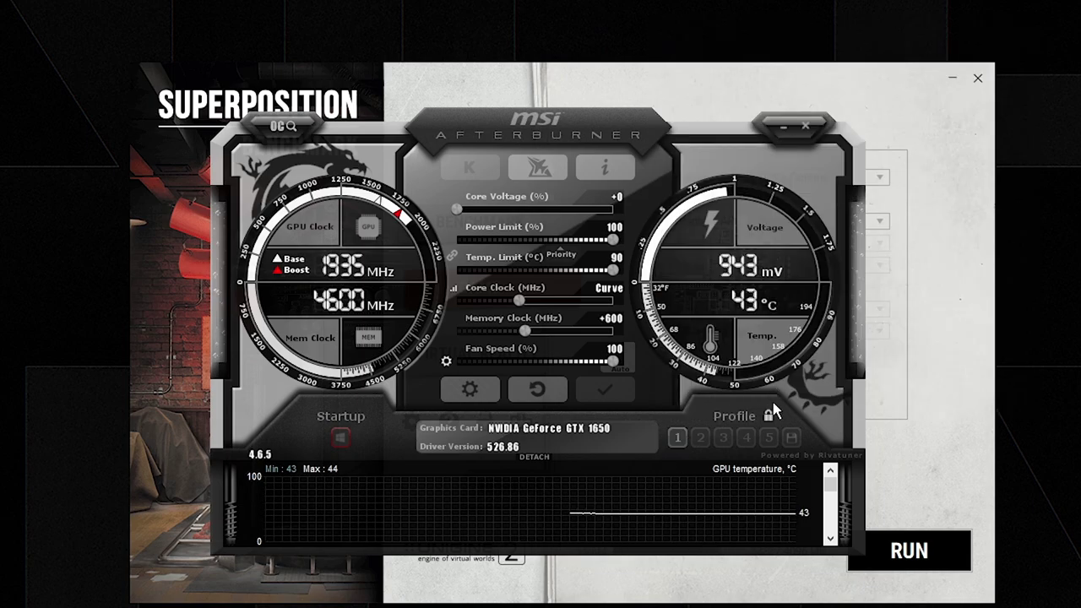
{"action": "left_click", "coordinate": [801, 129]}
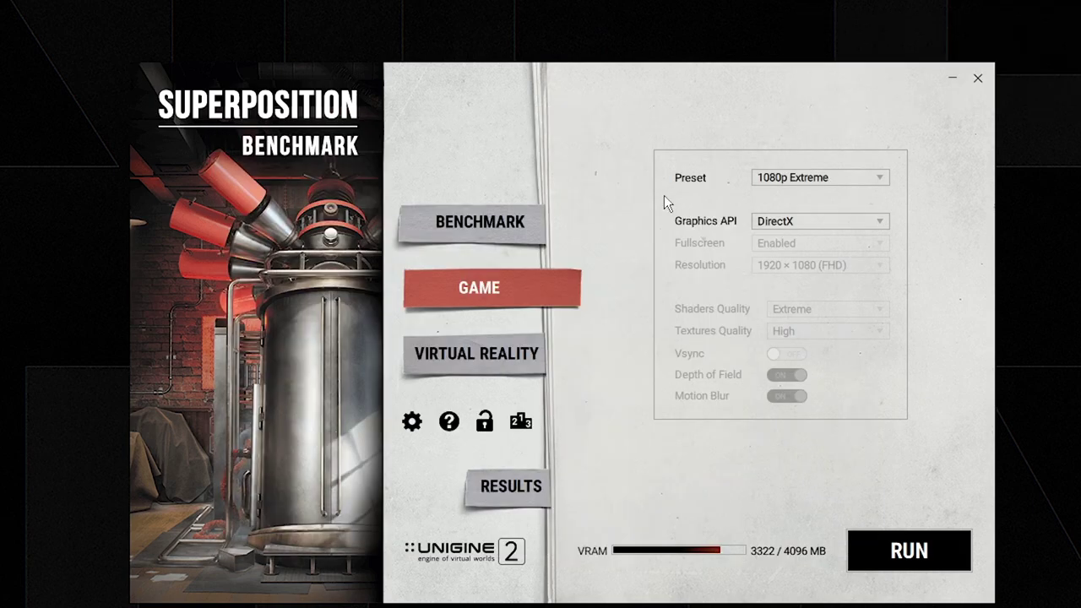